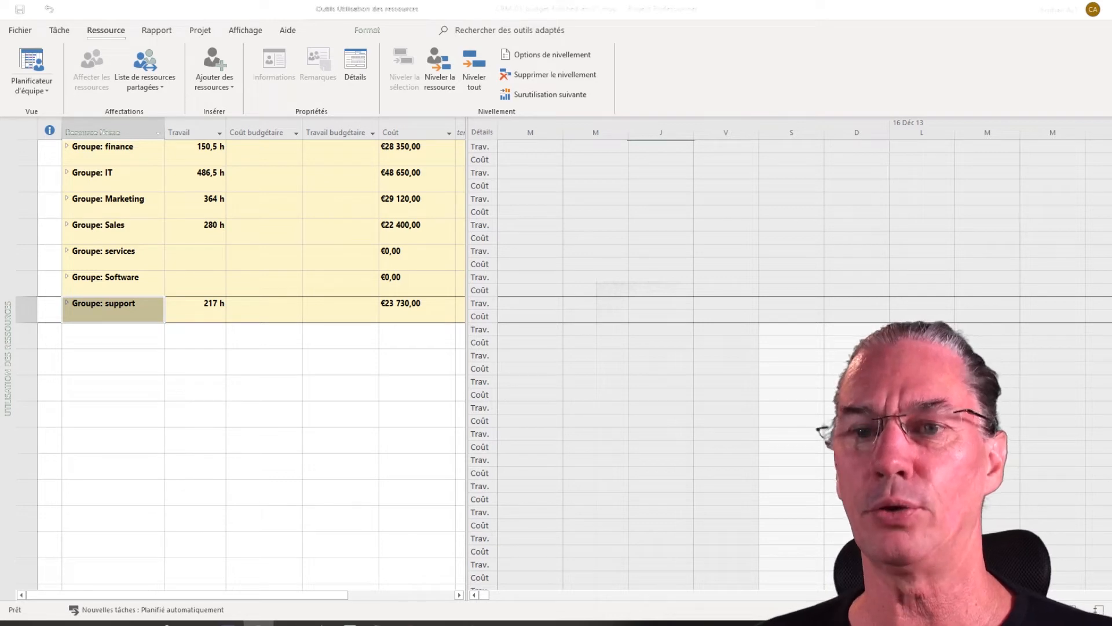
Expand the finance and IT resource groups and examine the work and cost of their resources and tasks
click(68, 148)
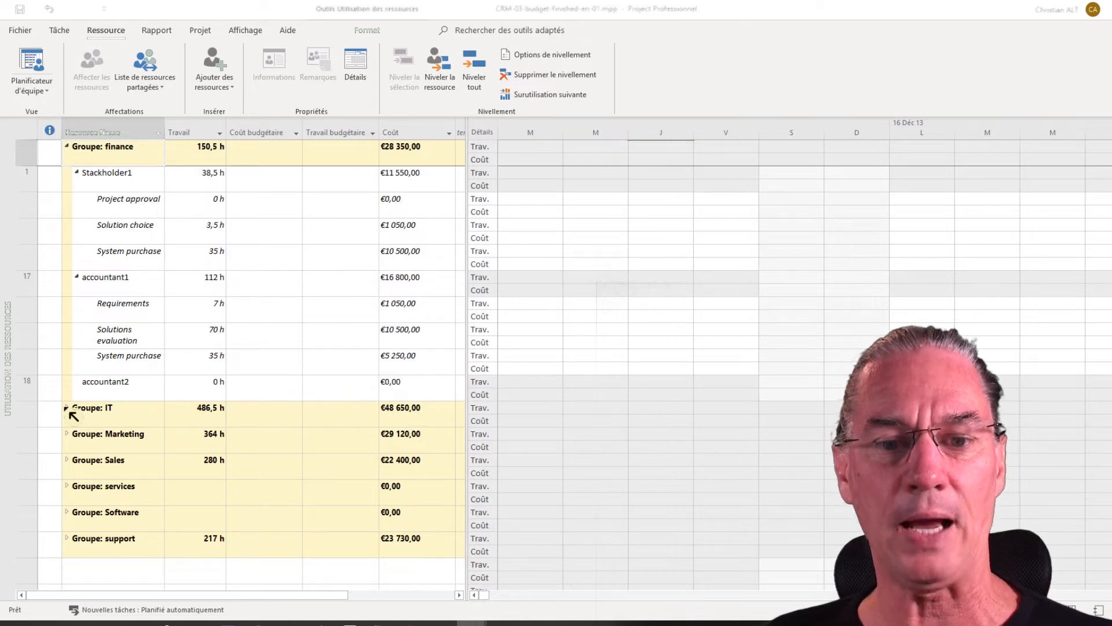
click(66, 409)
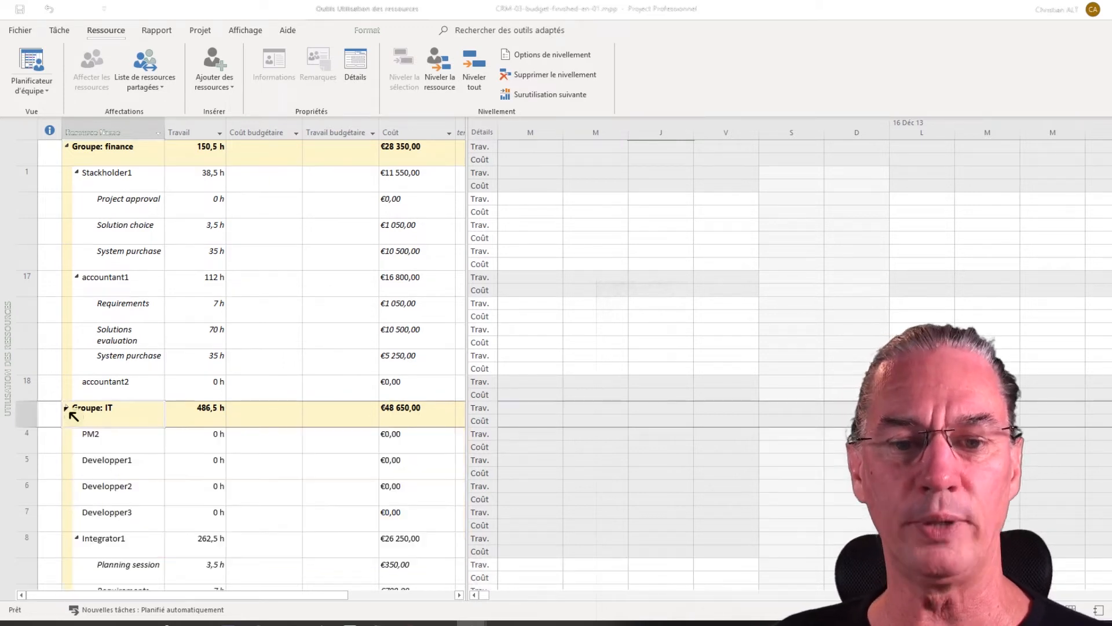
scroll(305, 314, down, 3)
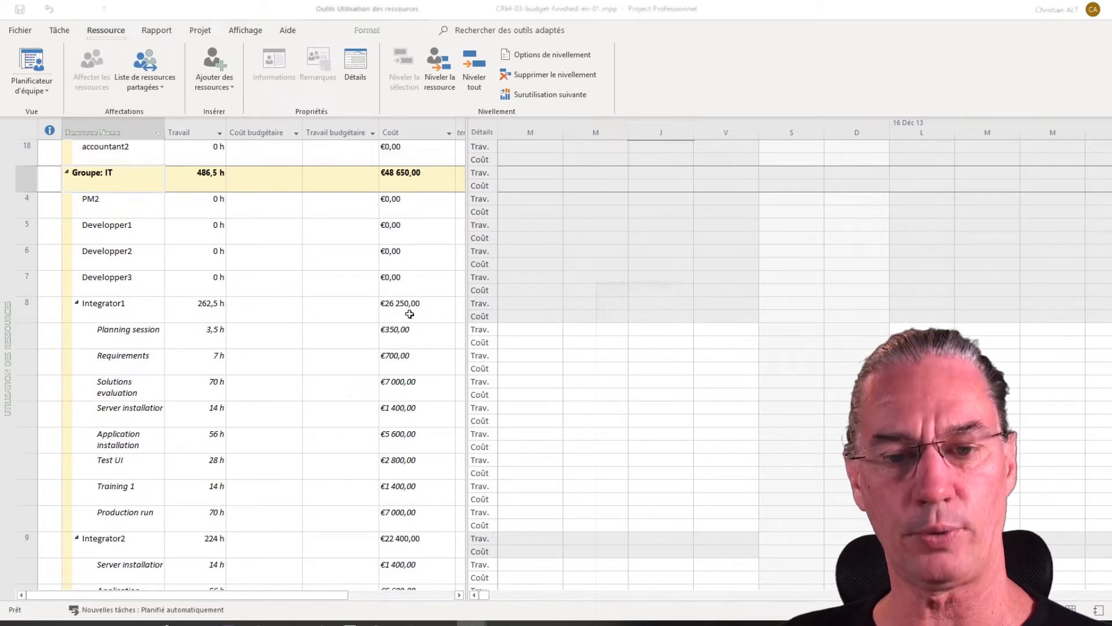
scroll(409, 314, down, 4)
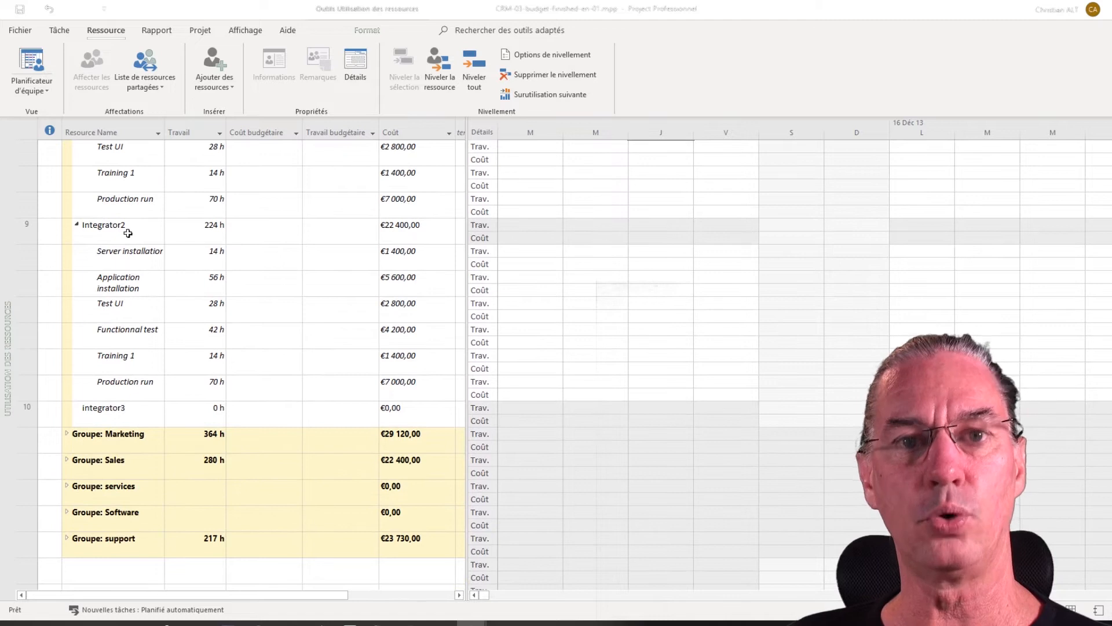
scroll(321, 321, up, 8)
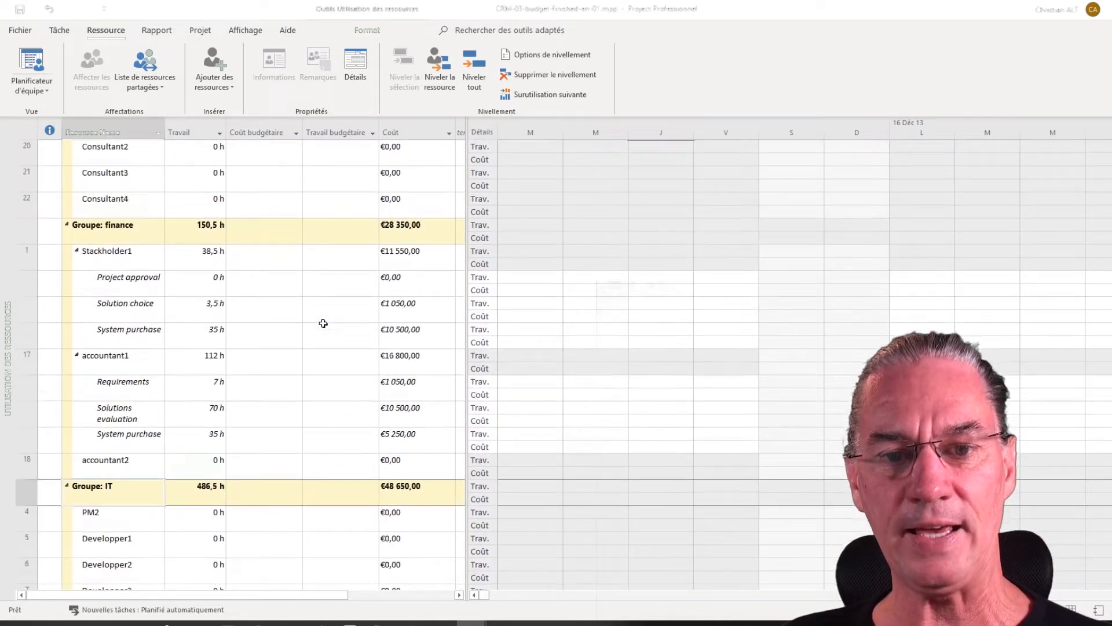
scroll(323, 323, down, 4)
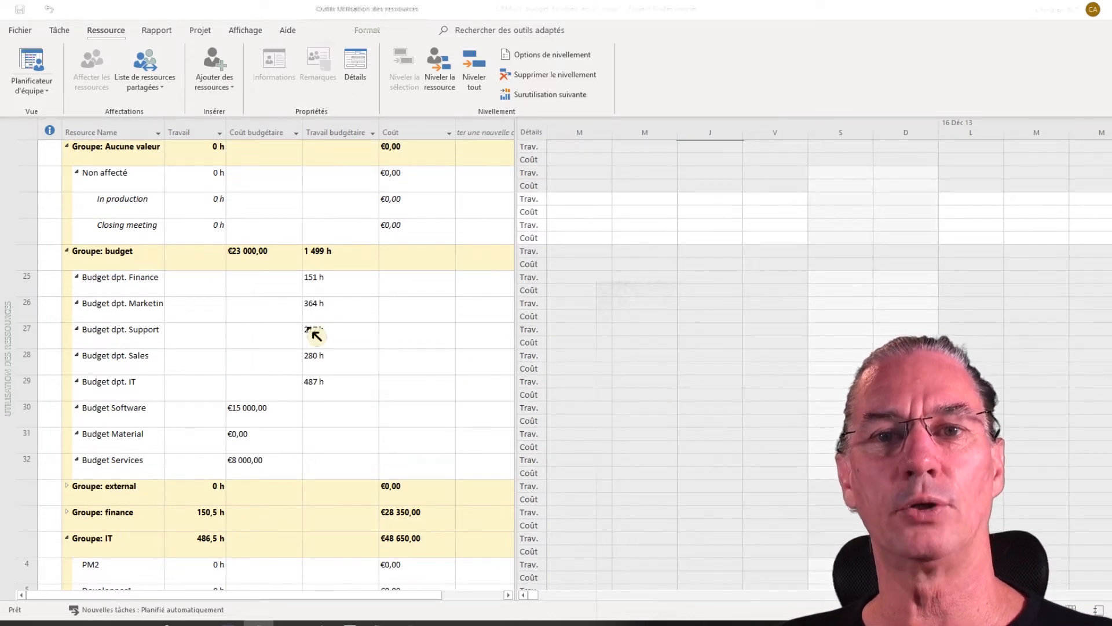
Display the Utilisation des ressources view and review work and cost across the Sales and IT groups
click(54, 90)
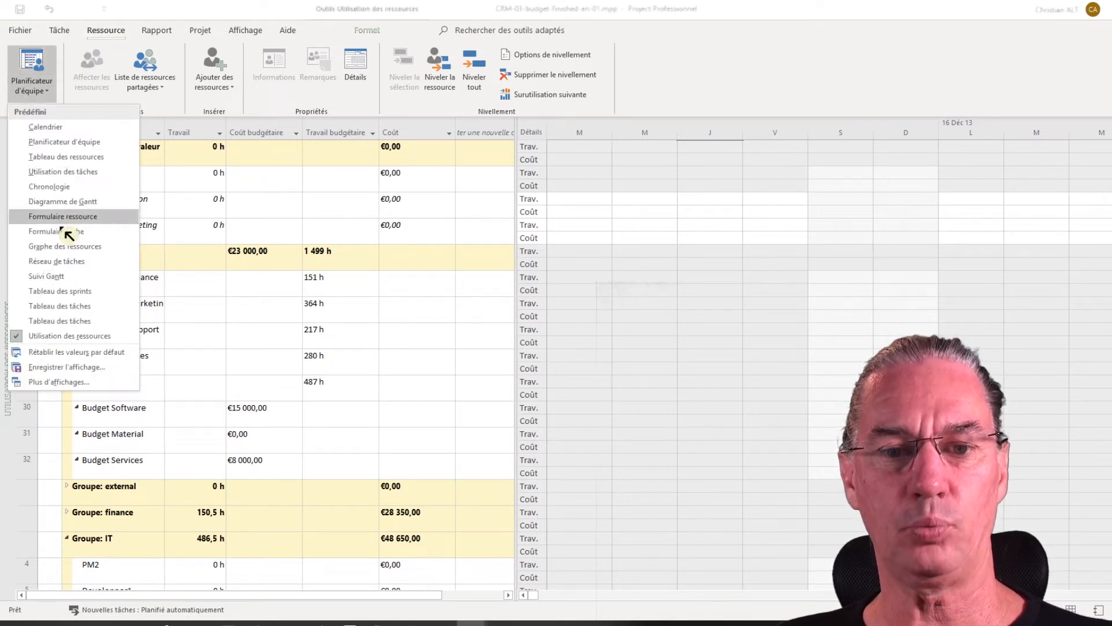
click(62, 335)
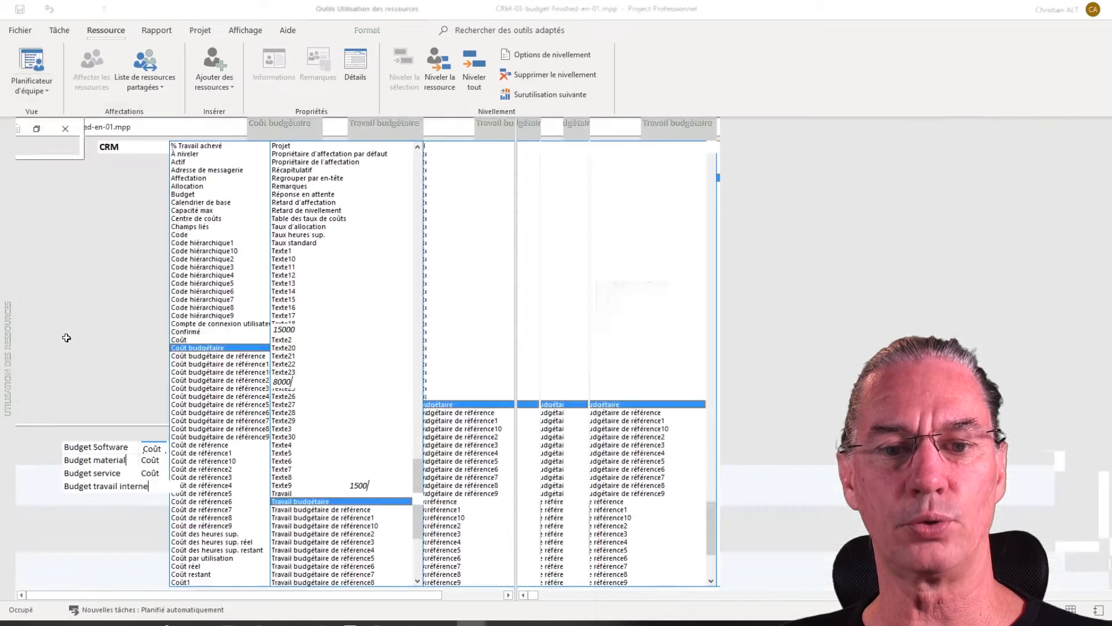
scroll(347, 412, up, 4)
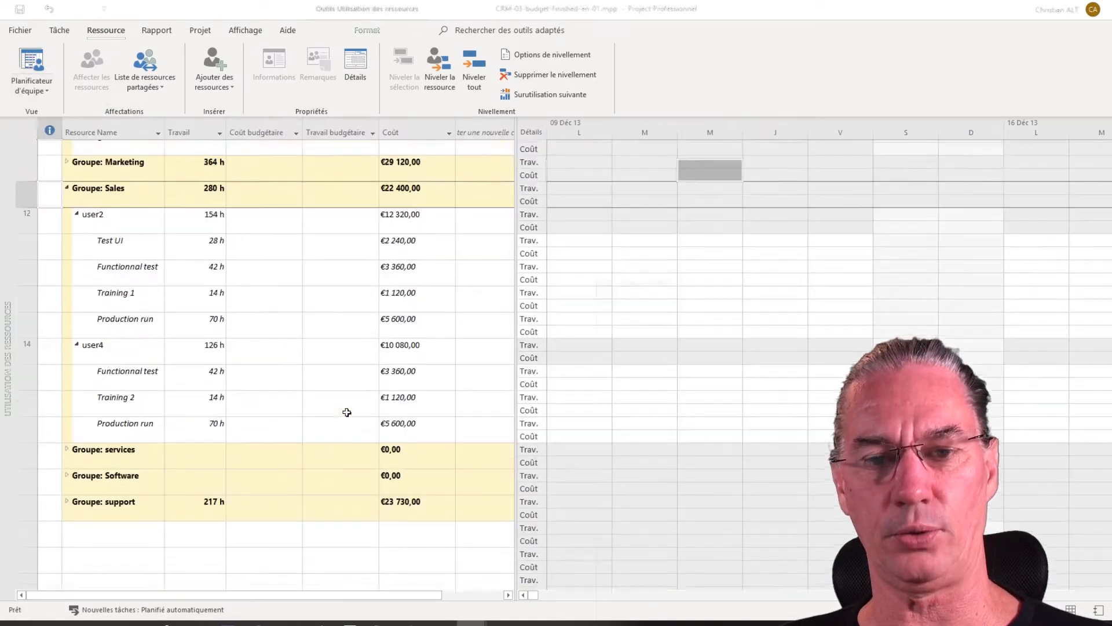
scroll(347, 411, up, 10)
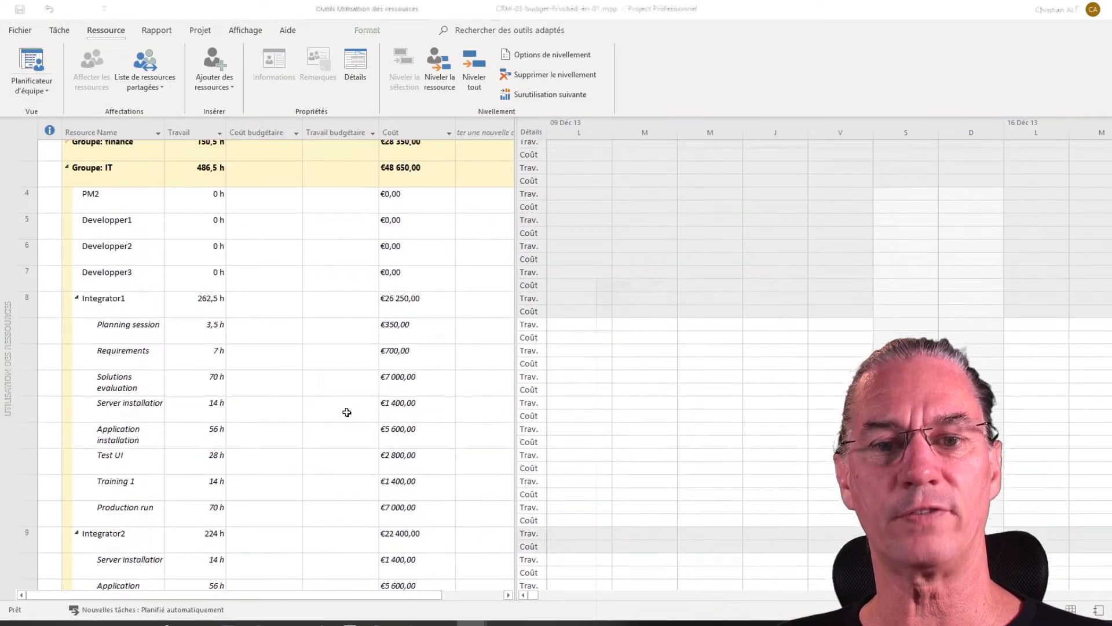
scroll(347, 412, up, 1)
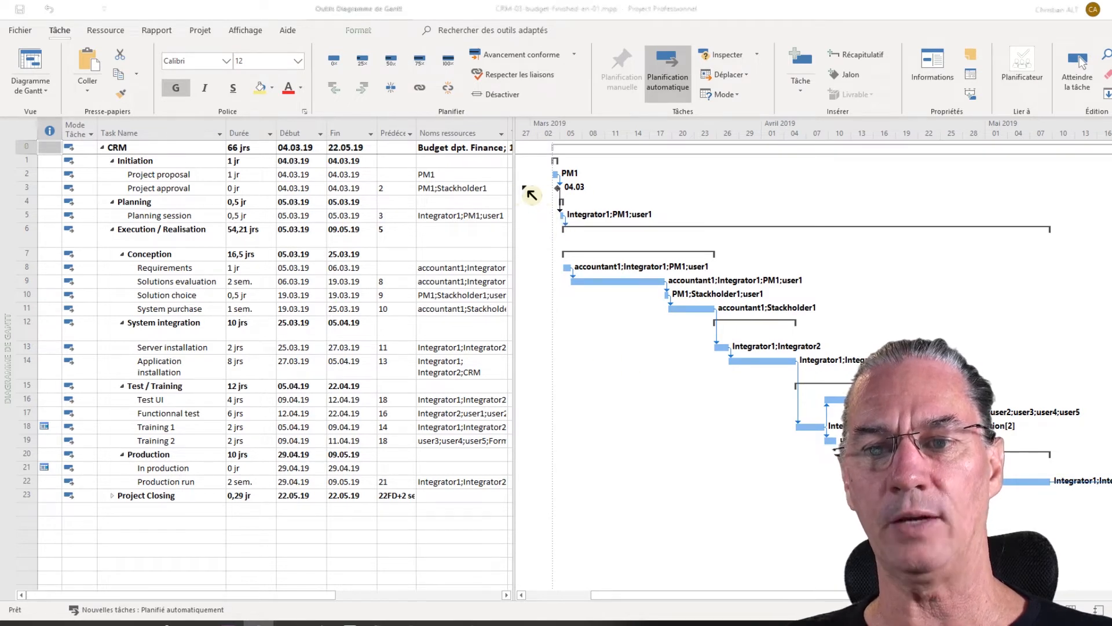
Widen the Gantt table area to show the Travail budgétaire and Coût budgétaire columns of the CRM project
drag(515, 194, 616, 194)
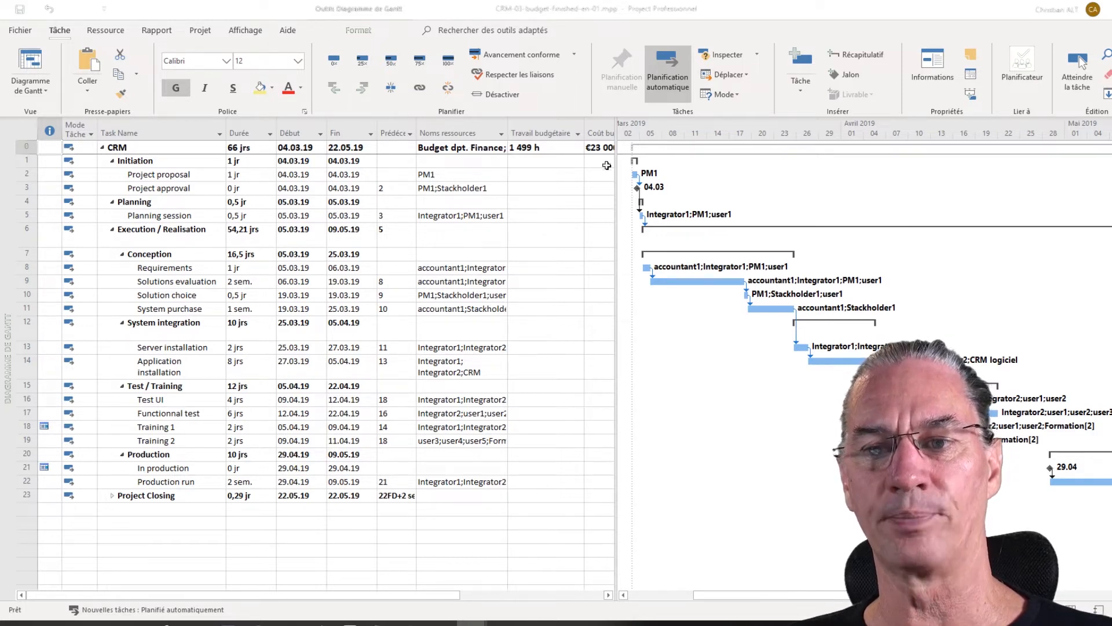
drag(616, 174, 675, 174)
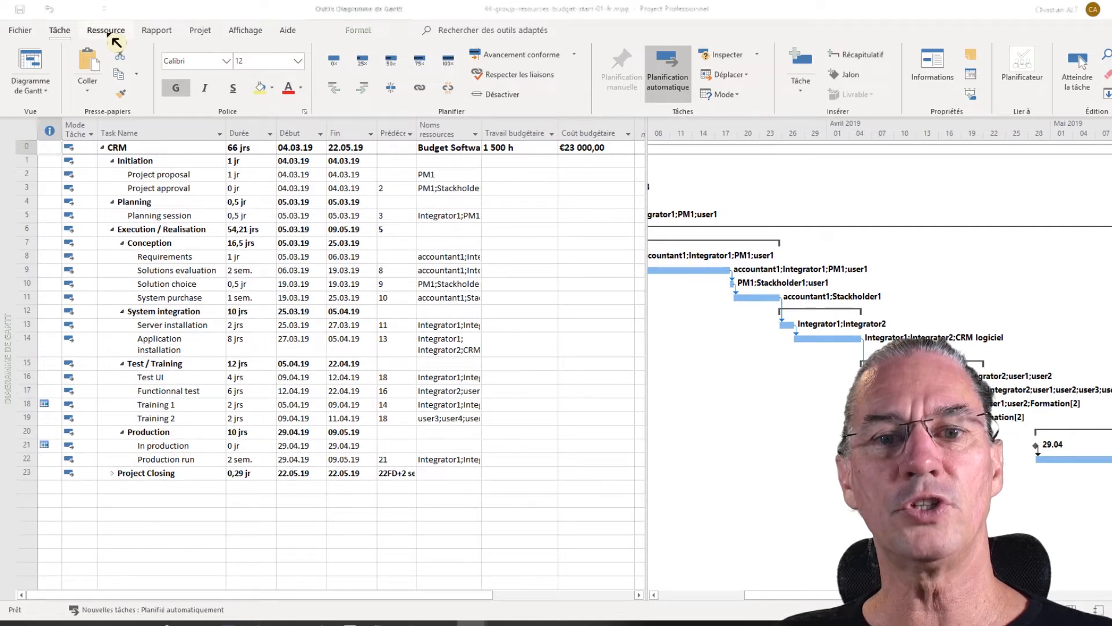
Display the resource sheet (Tableau des ressources) of the 44-group-resources-budget start project
click(113, 35)
click(46, 91)
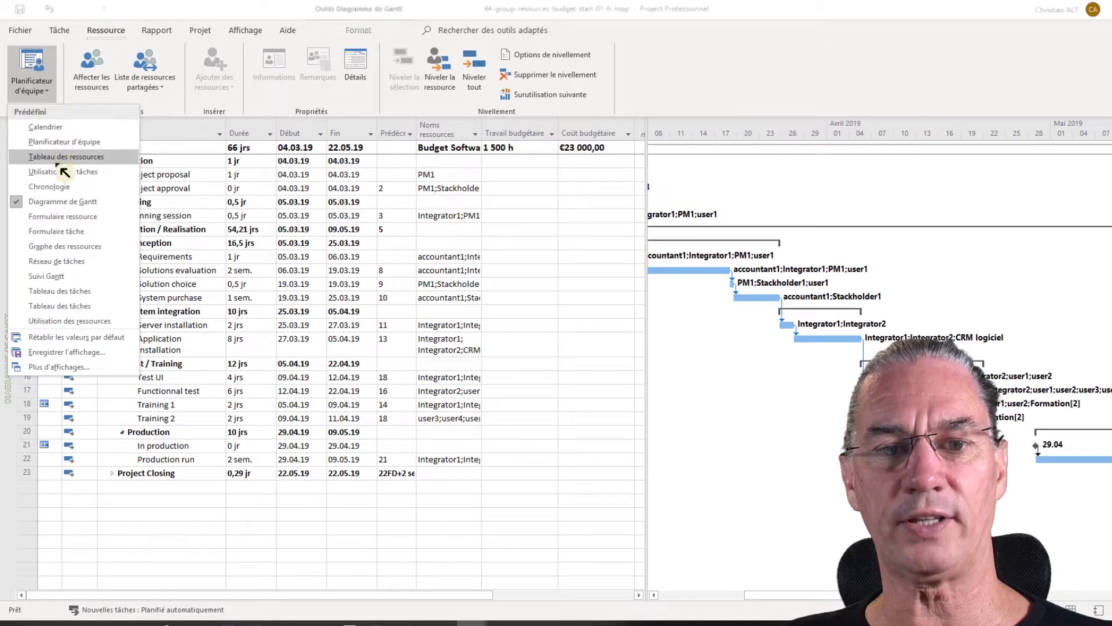
click(65, 158)
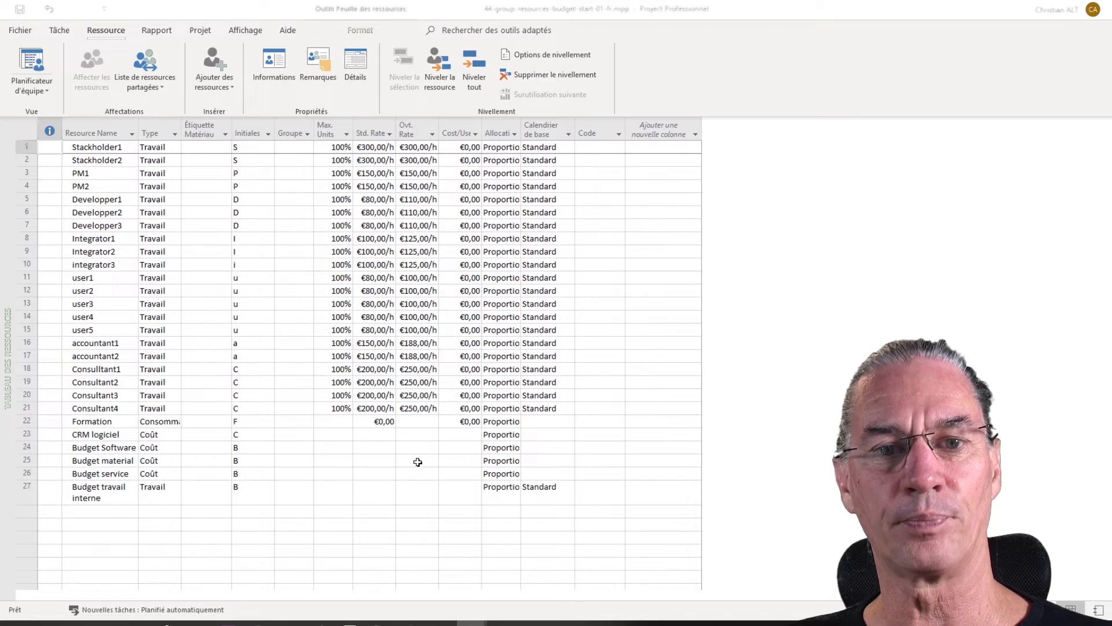
Display the Utilisation des ressources view and look through all resources' assignments, work, budget cost and budget work
click(56, 98)
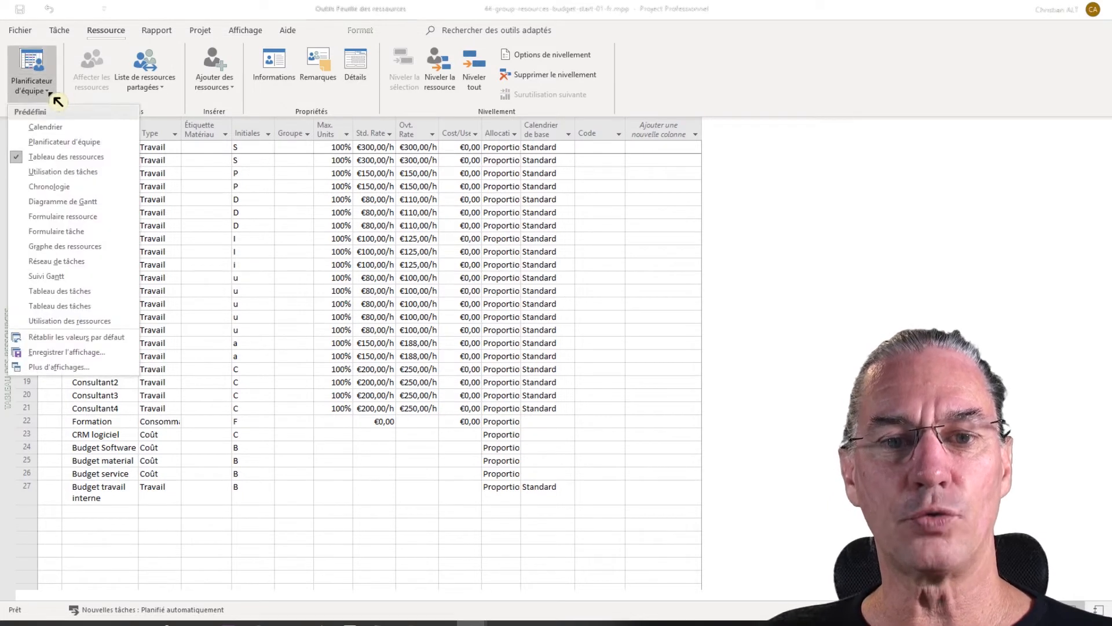
click(65, 321)
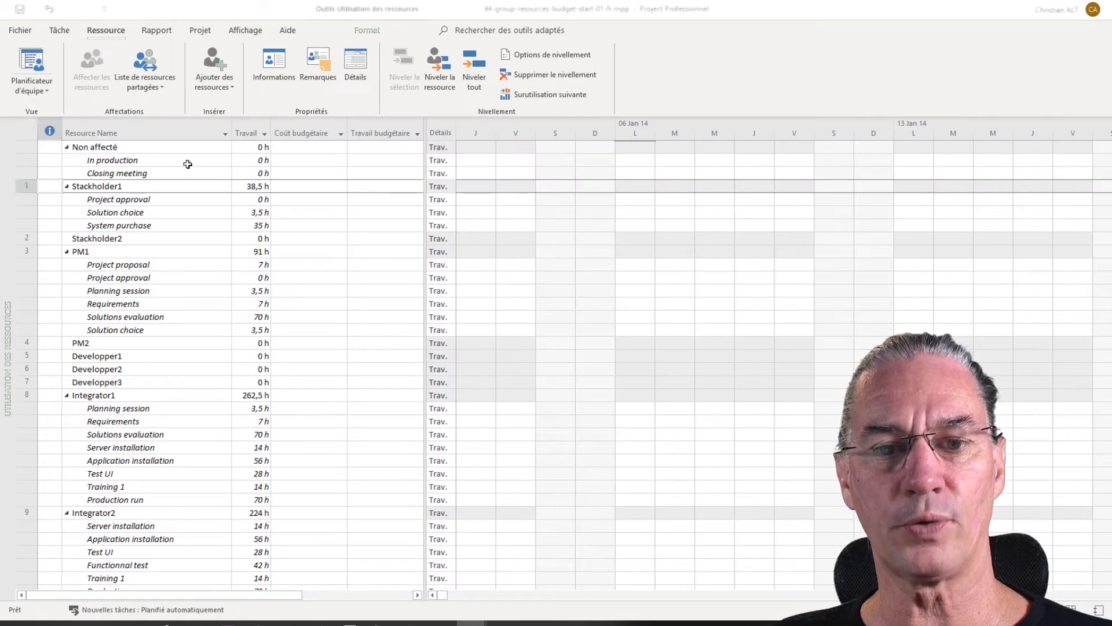
scroll(242, 354, down, 15)
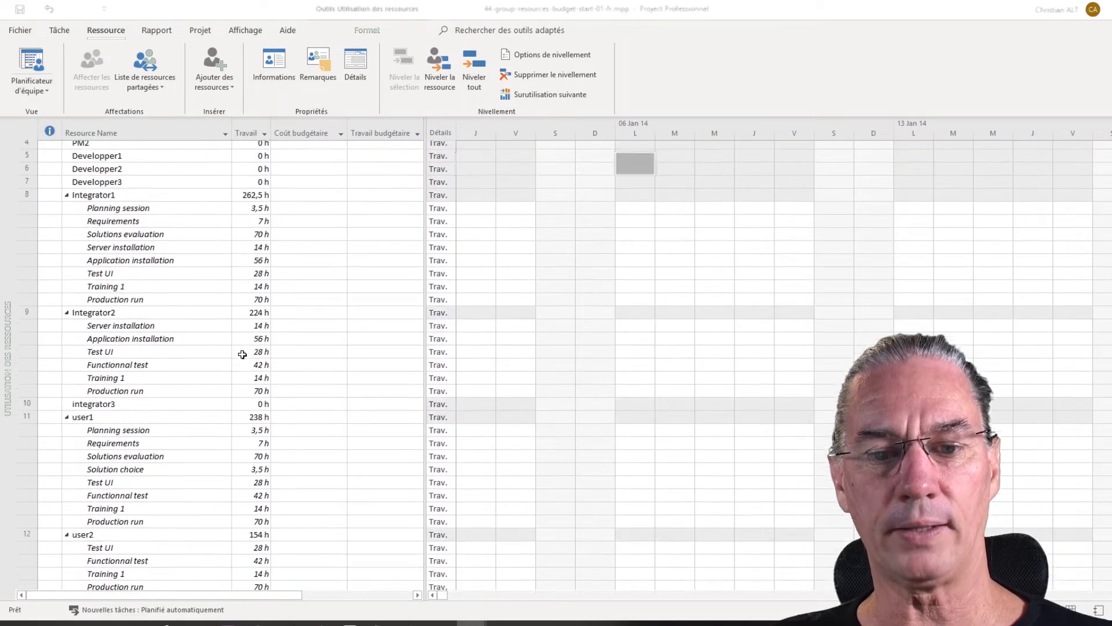
scroll(242, 355, down, 1)
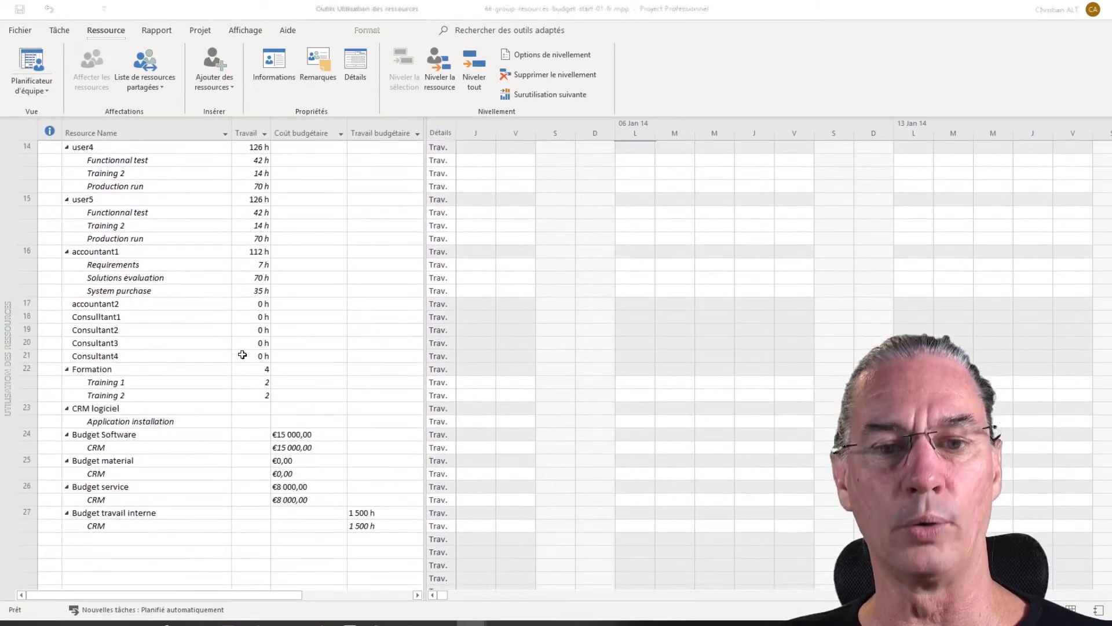
scroll(243, 354, up, 7)
scroll(242, 355, up, 8)
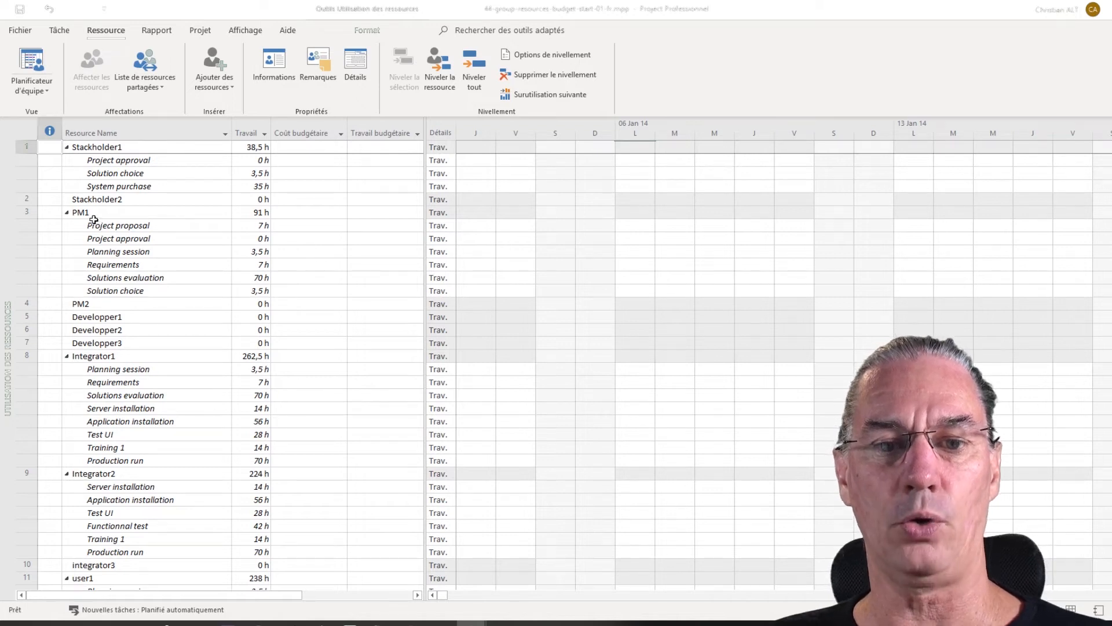
Select the PM1 resource row and examine the task assignments of the integrators, users and accountants
click(28, 213)
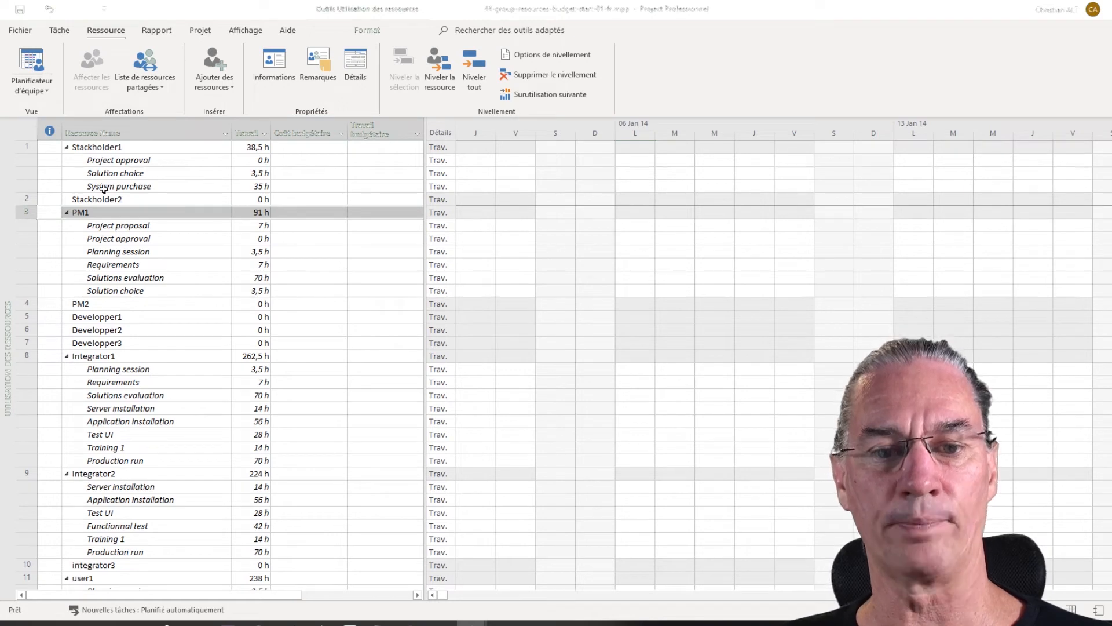
scroll(87, 182, down, 10)
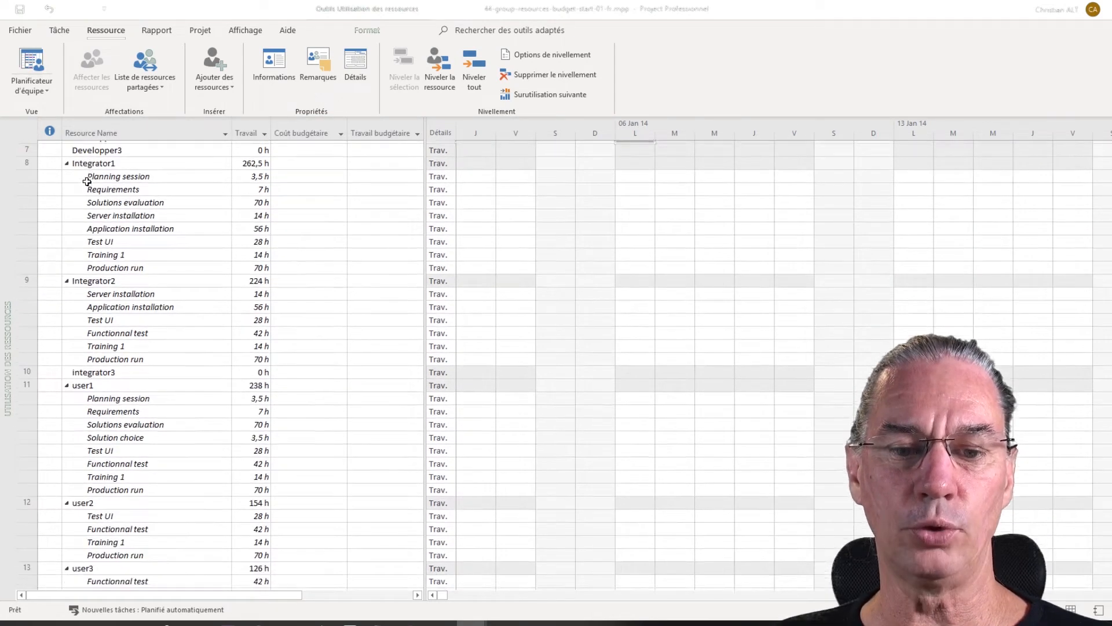
scroll(87, 182, down, 1)
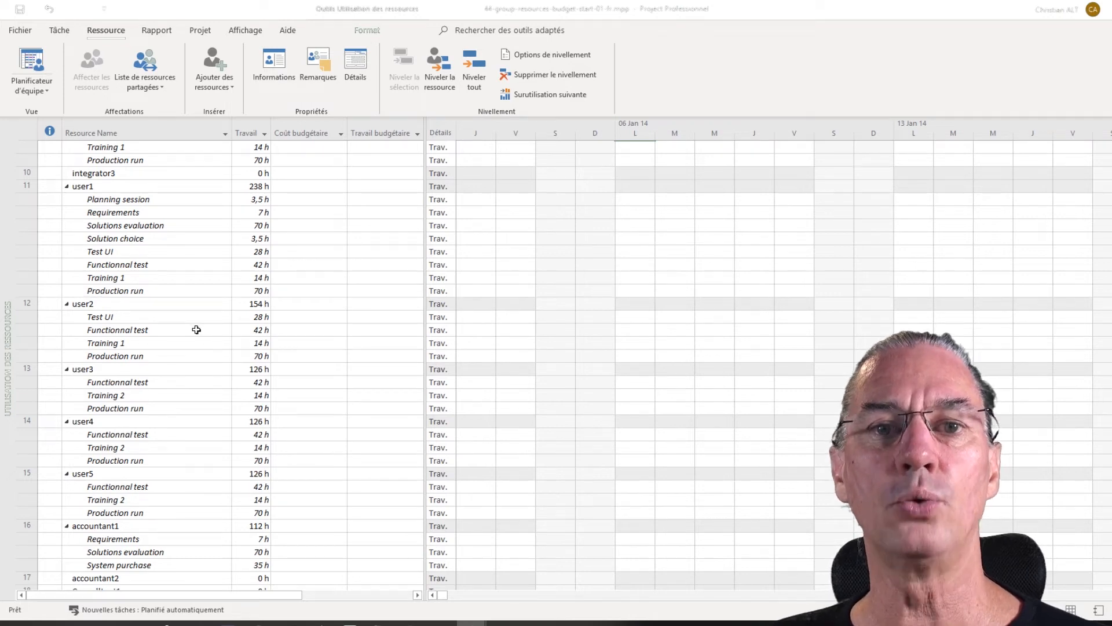
In the resource sheet, set the Groupe of Stackholder1 to Finance and of Stackholder2 to Marketing
key(alt+Tab)
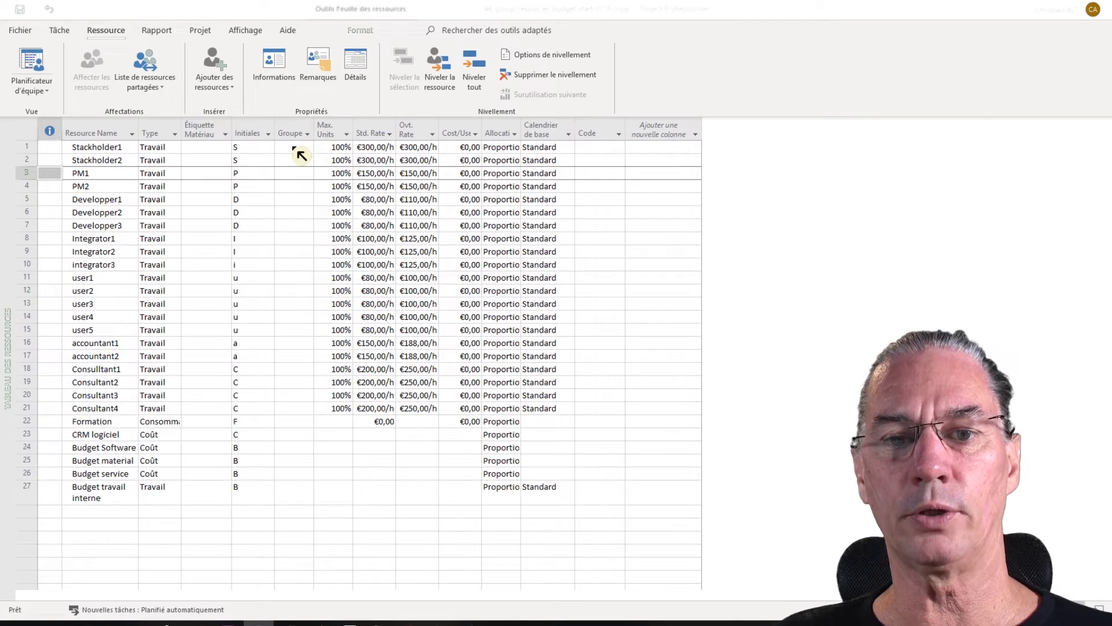
click(293, 147)
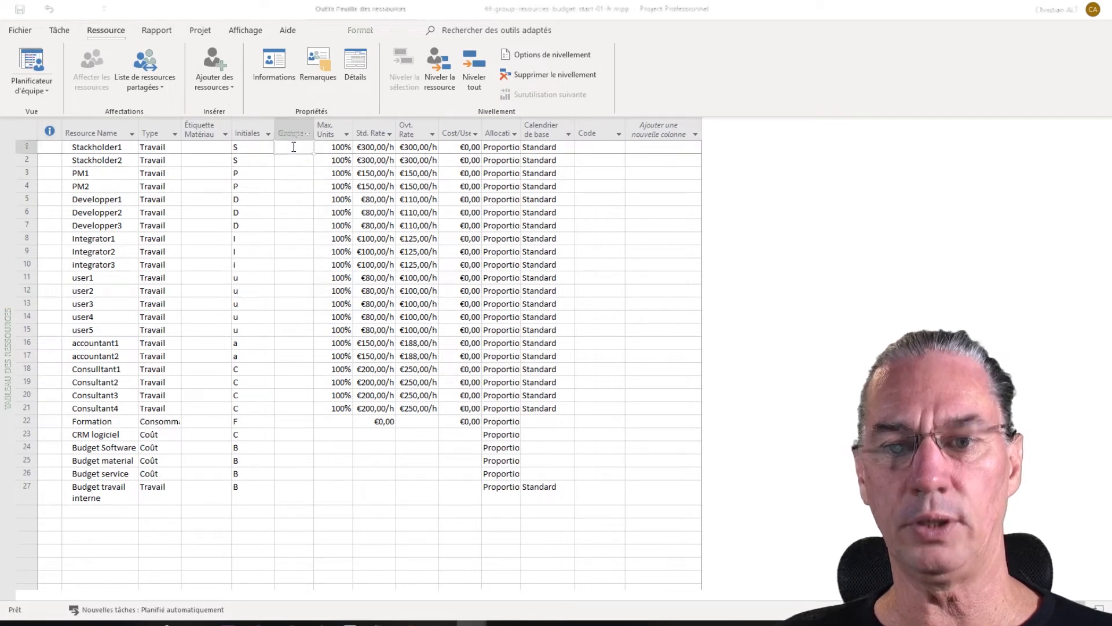
text(Fi)
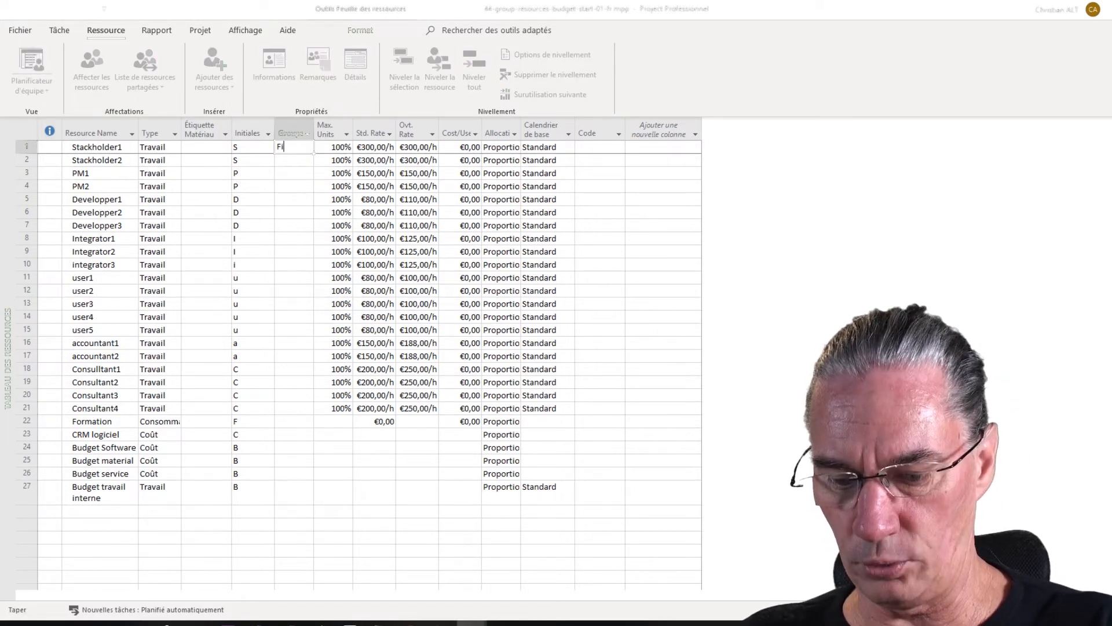
text(nance)
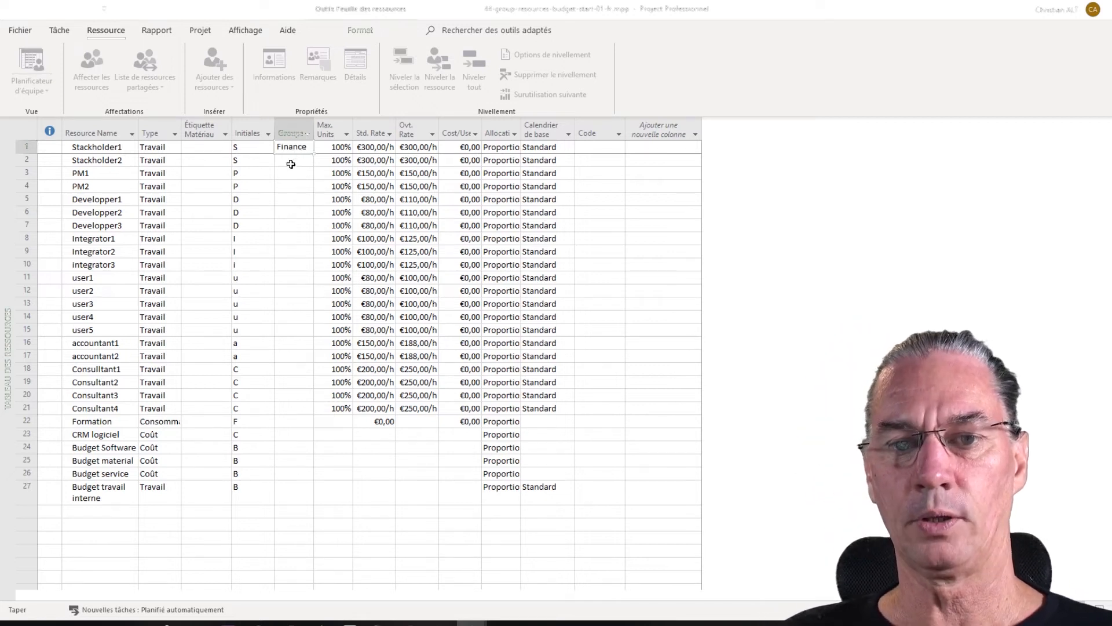
key(Return)
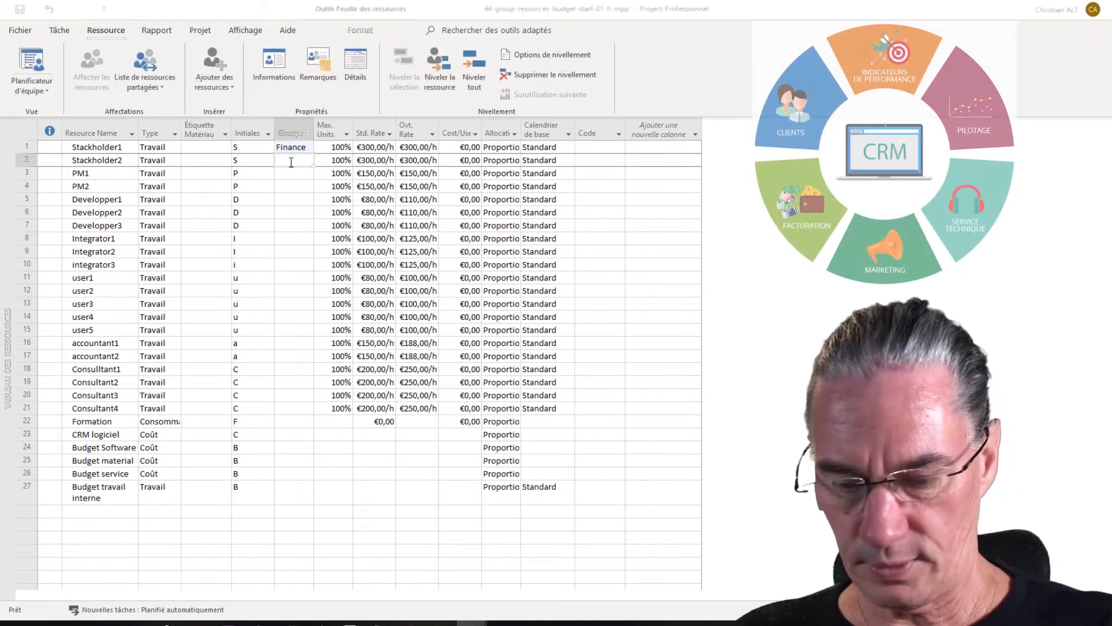
text(Marketing)
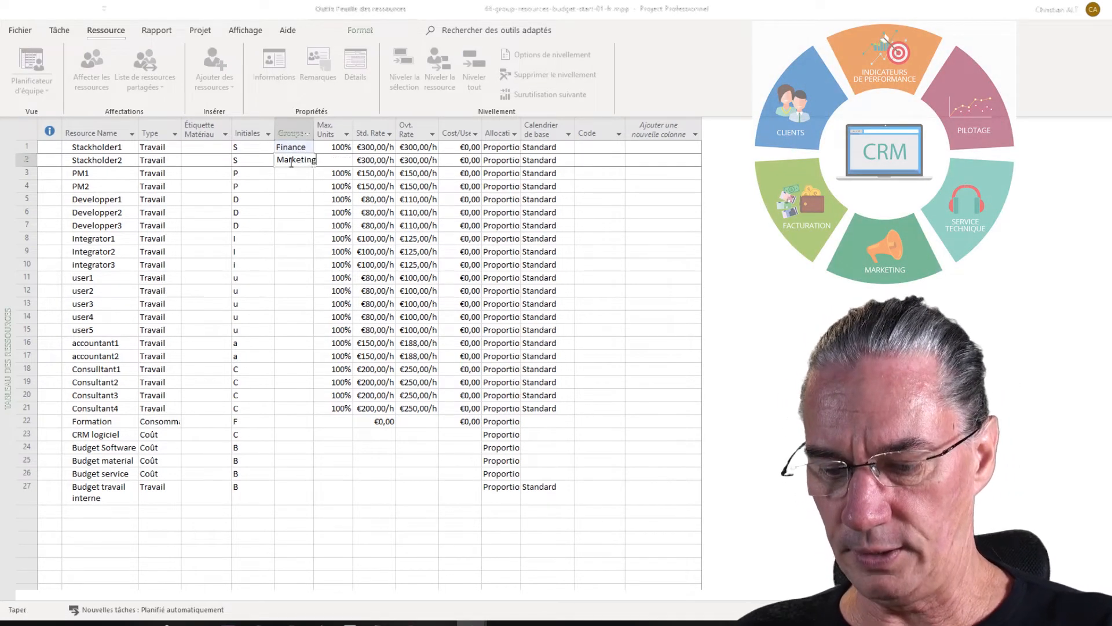
key(Return)
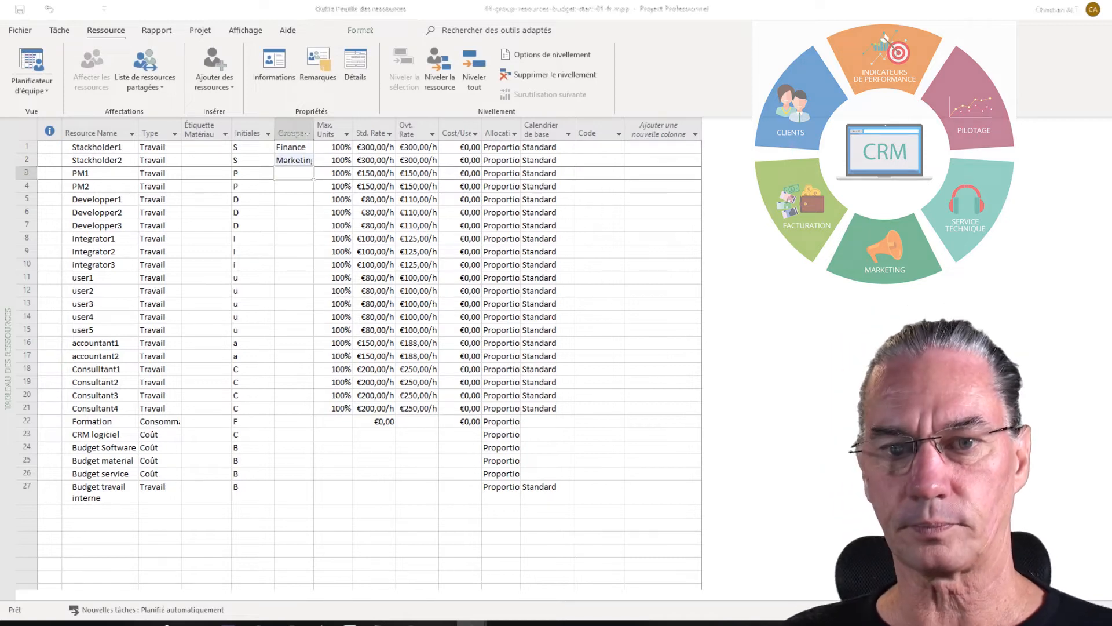
Set the Groupe of PM1 to Support and of PM2 and Developper1 to IT
text(Su)
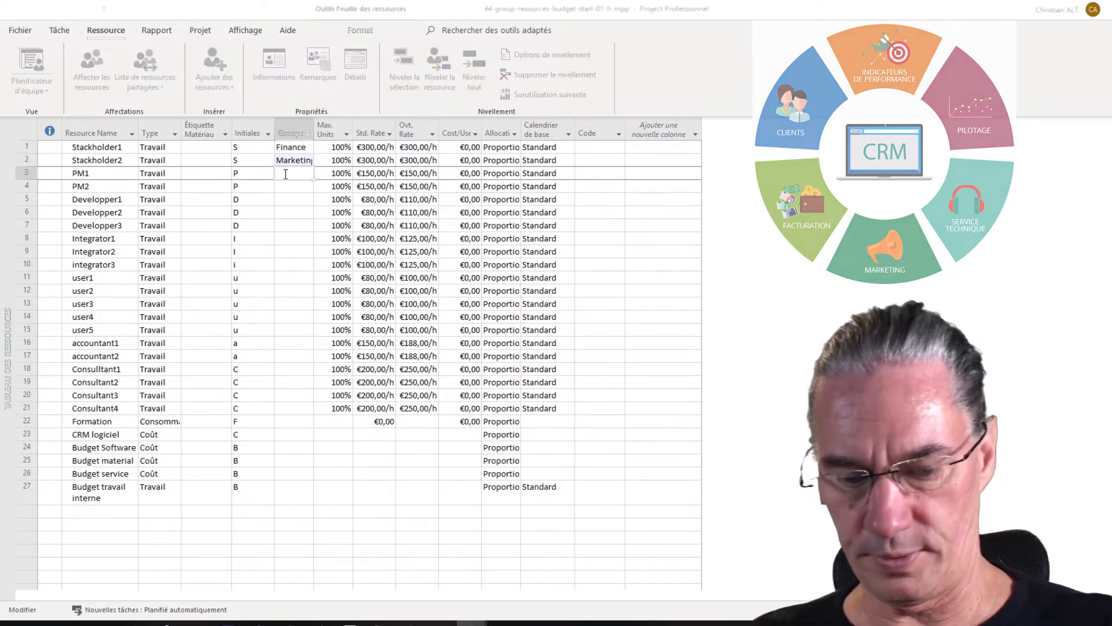
text(pport)
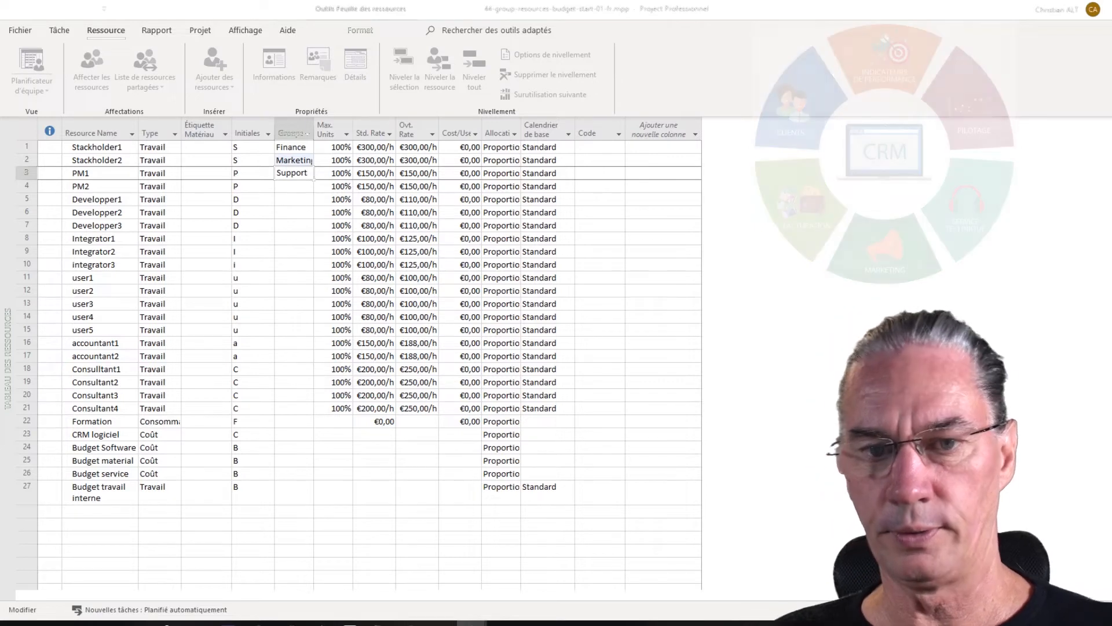
key(Return)
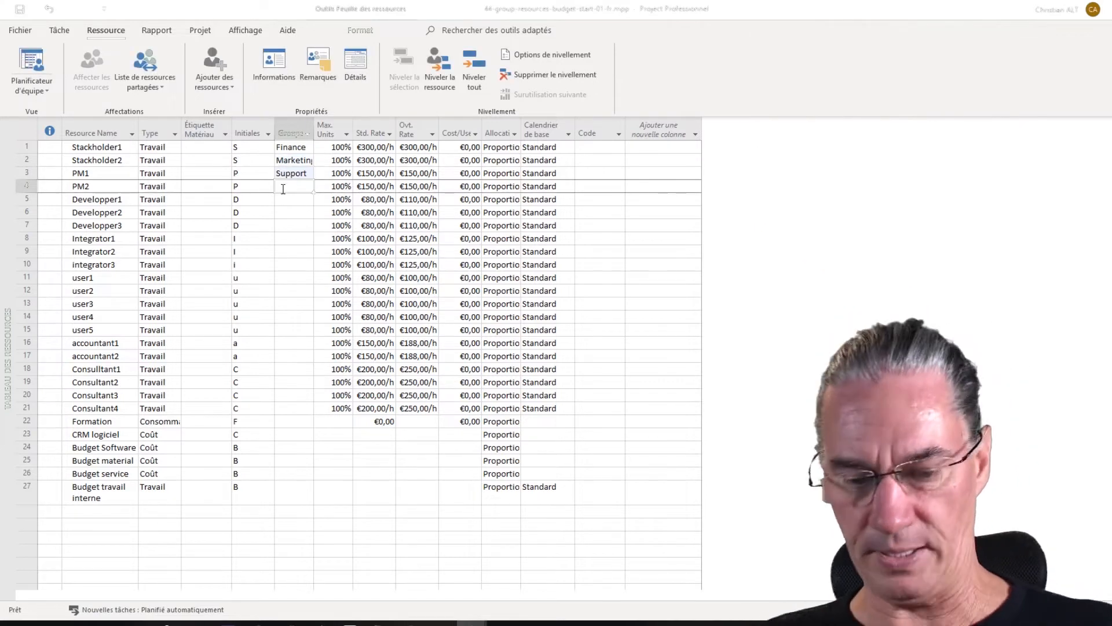
text(IT)
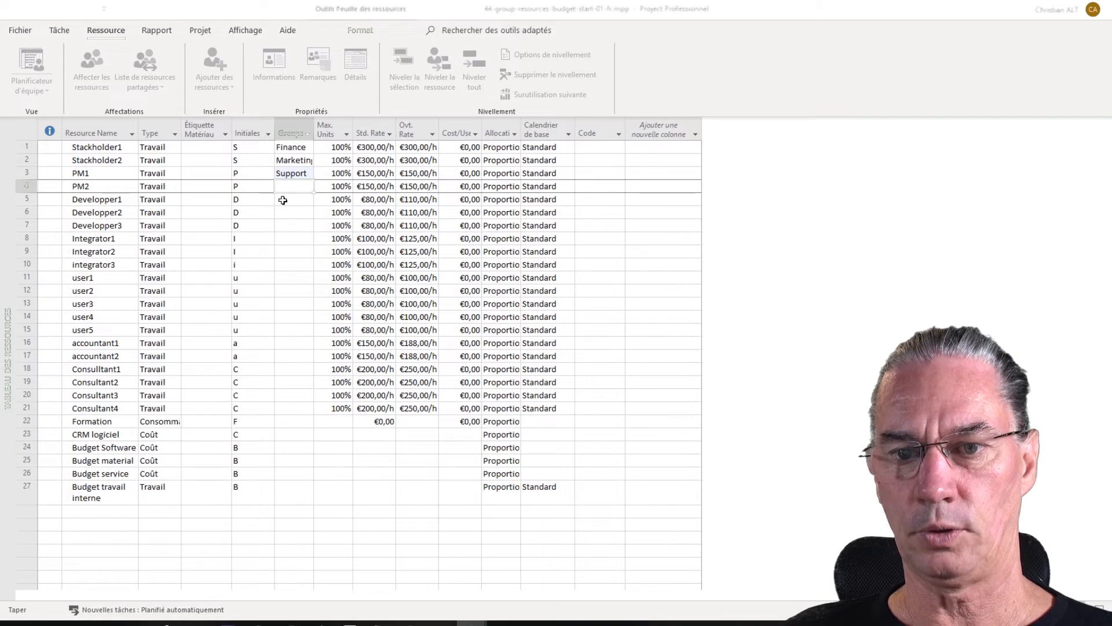
key(Return)
text(IT)
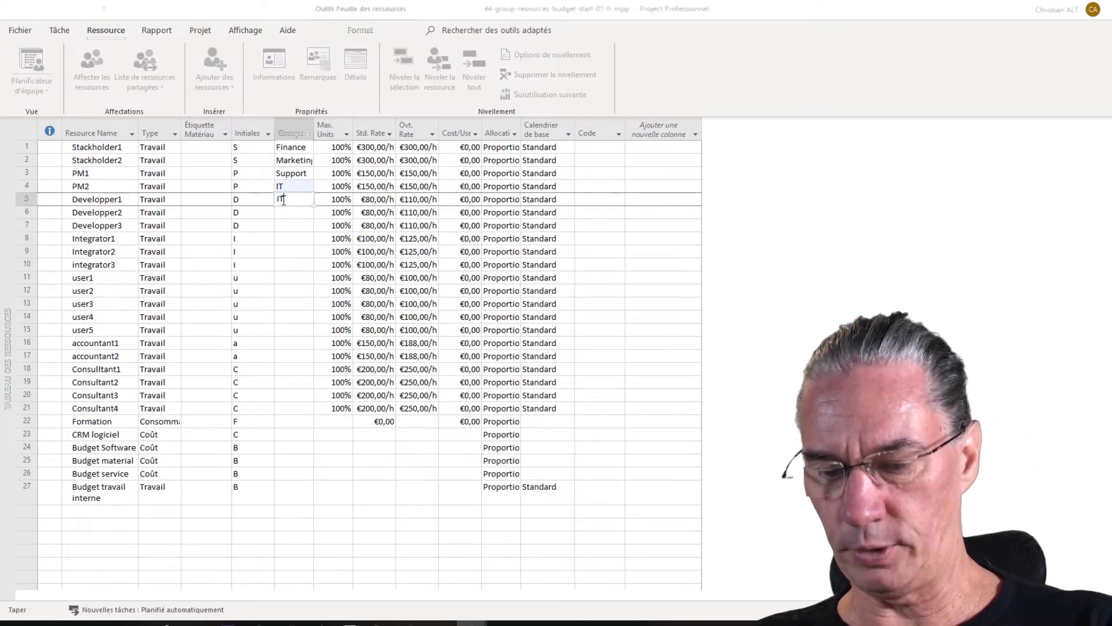
key(Return)
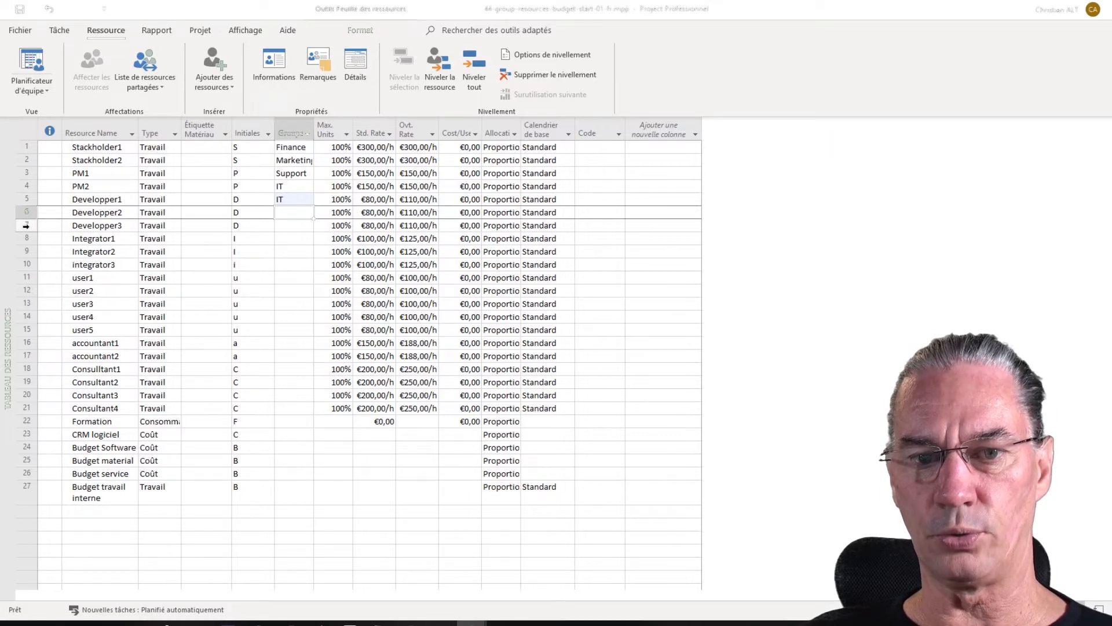
Set the Groupe of Developper2 to IT and fill the value down through Developper3 and the three integrators
drag(26, 225, 28, 263)
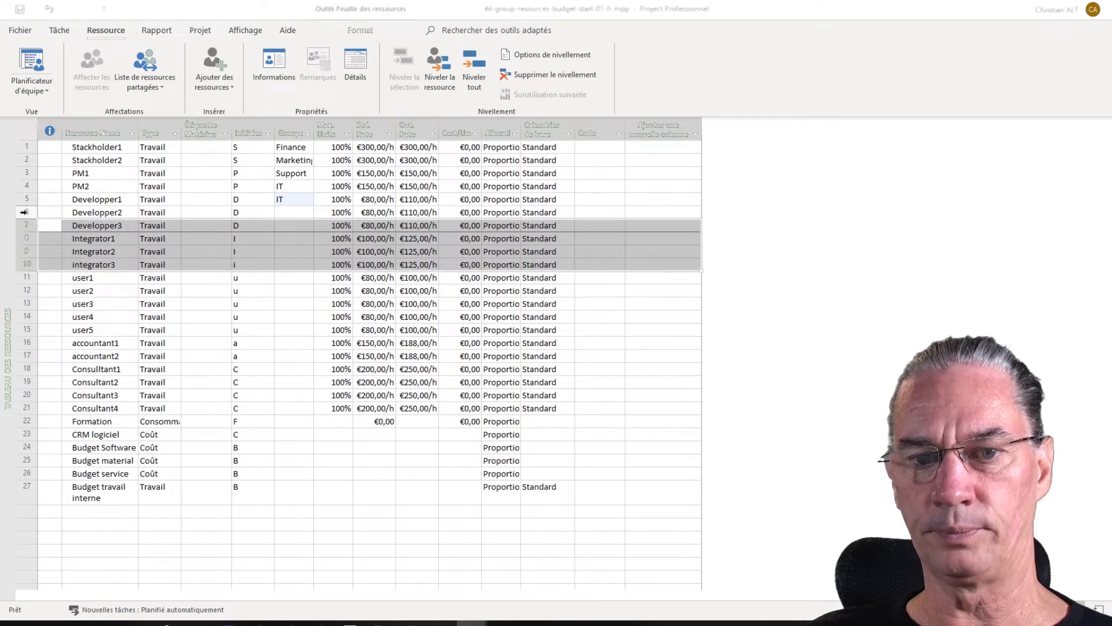
drag(24, 212, 26, 261)
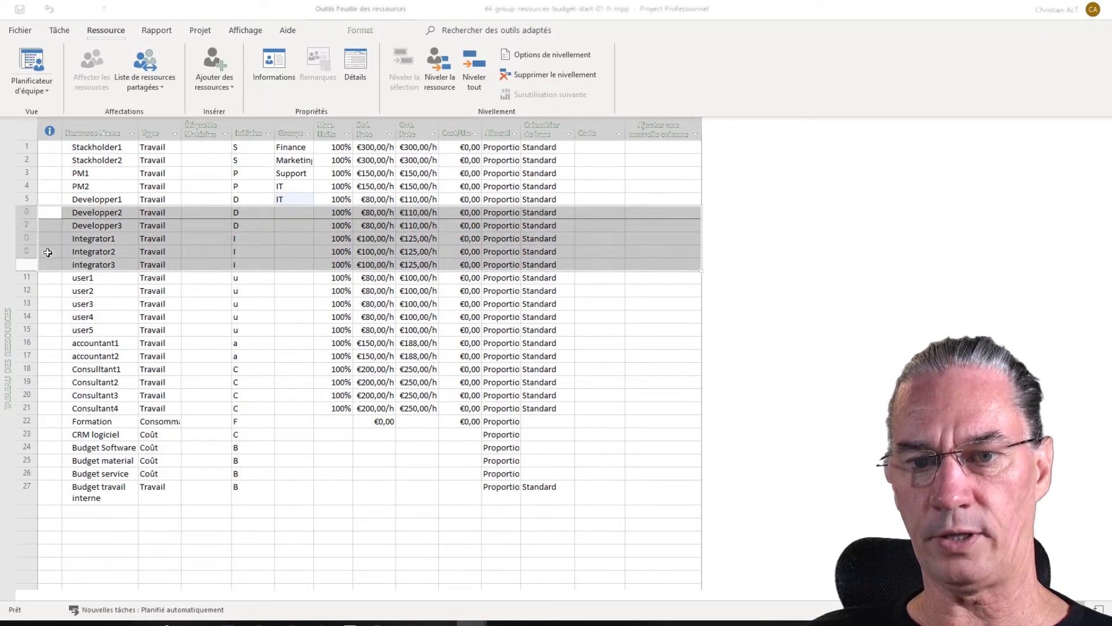
click(290, 212)
text(IT)
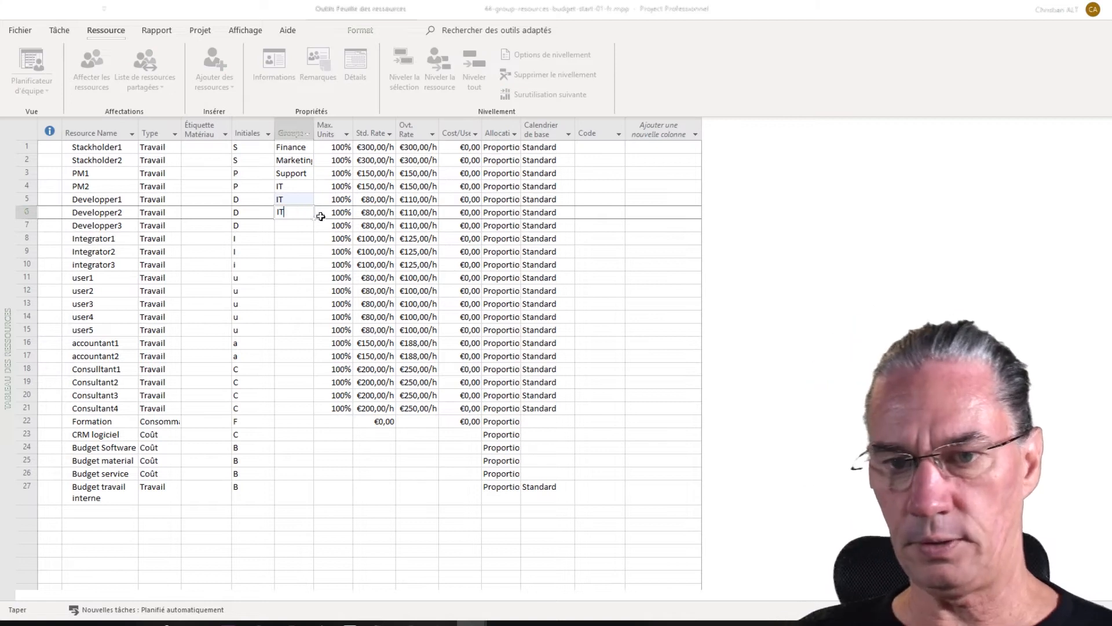
click(313, 223)
click(544, 327)
click(311, 215)
drag(313, 218, 312, 268)
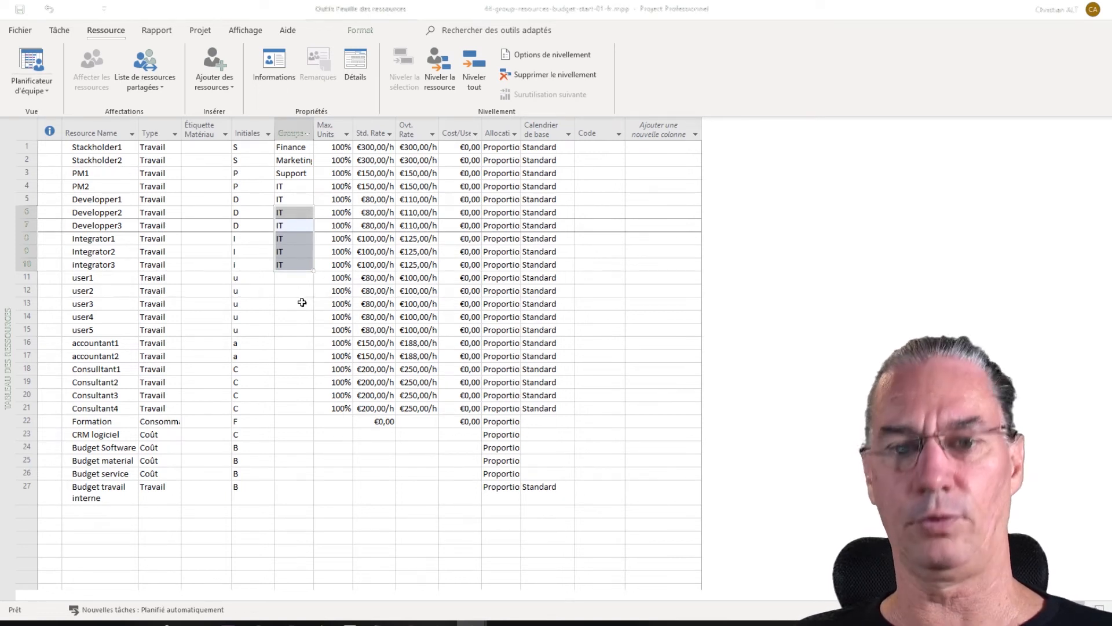
Set Groupe to Marketing for user1 and user3, Sales for user2 and user4, Support for user5, and add resource user6 with group Support
click(292, 281)
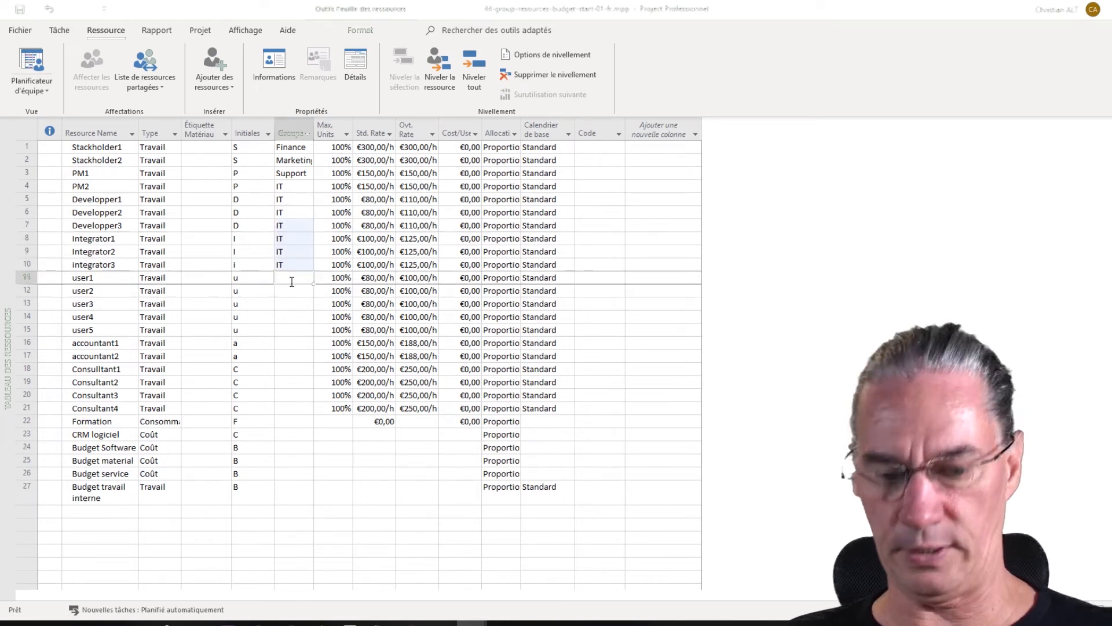
text(Marke)
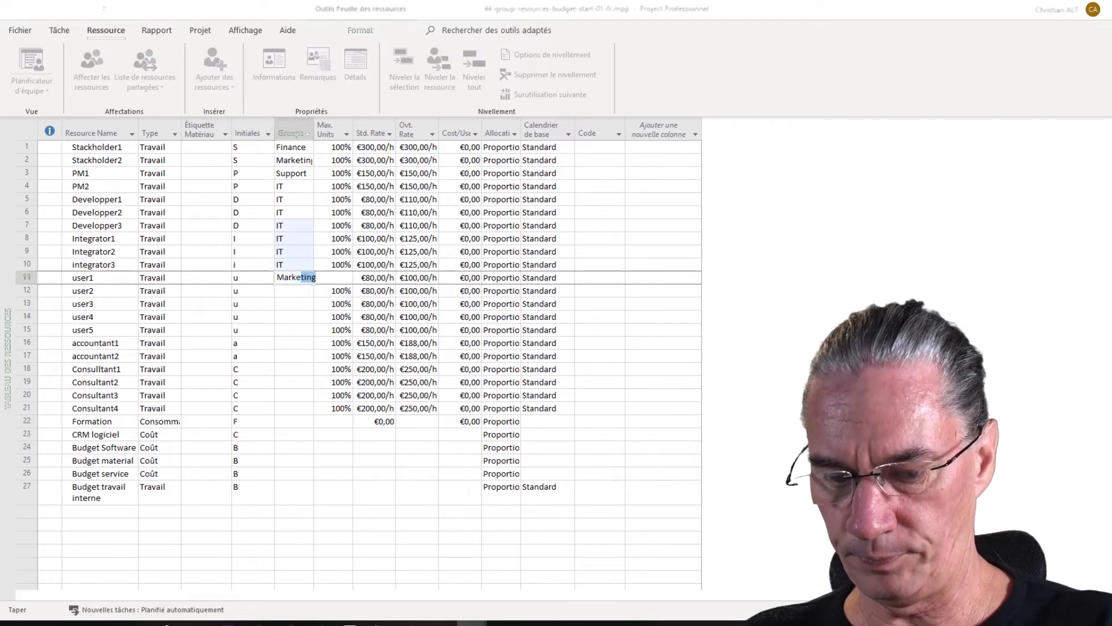
text(ting)
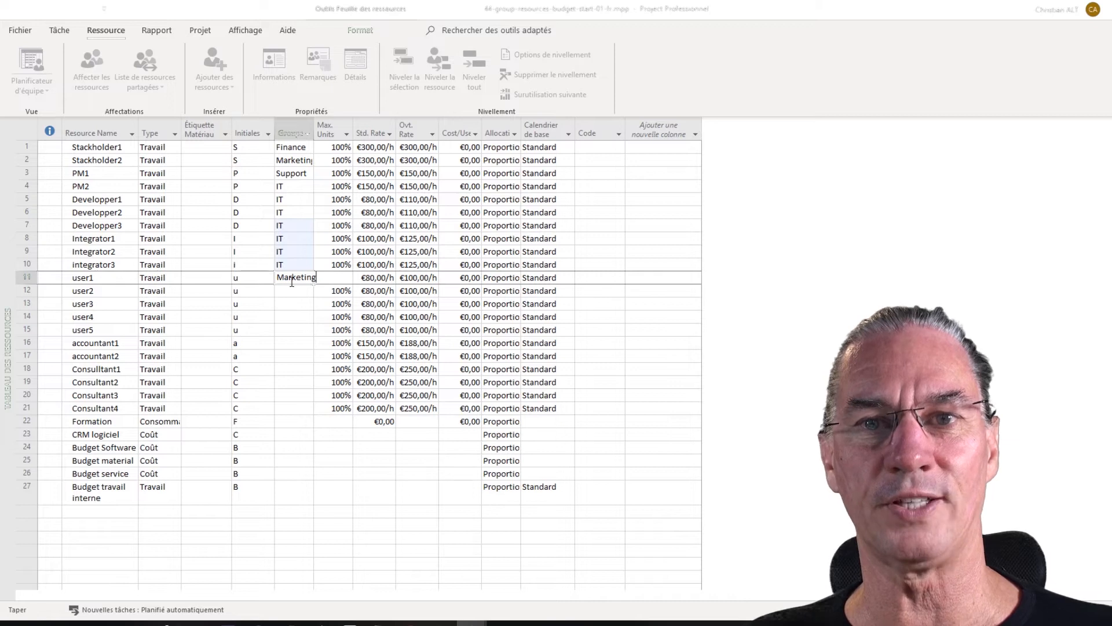
key(Return)
text(MarketingSalesSalesSupportuser6)
click(295, 342)
text(Support)
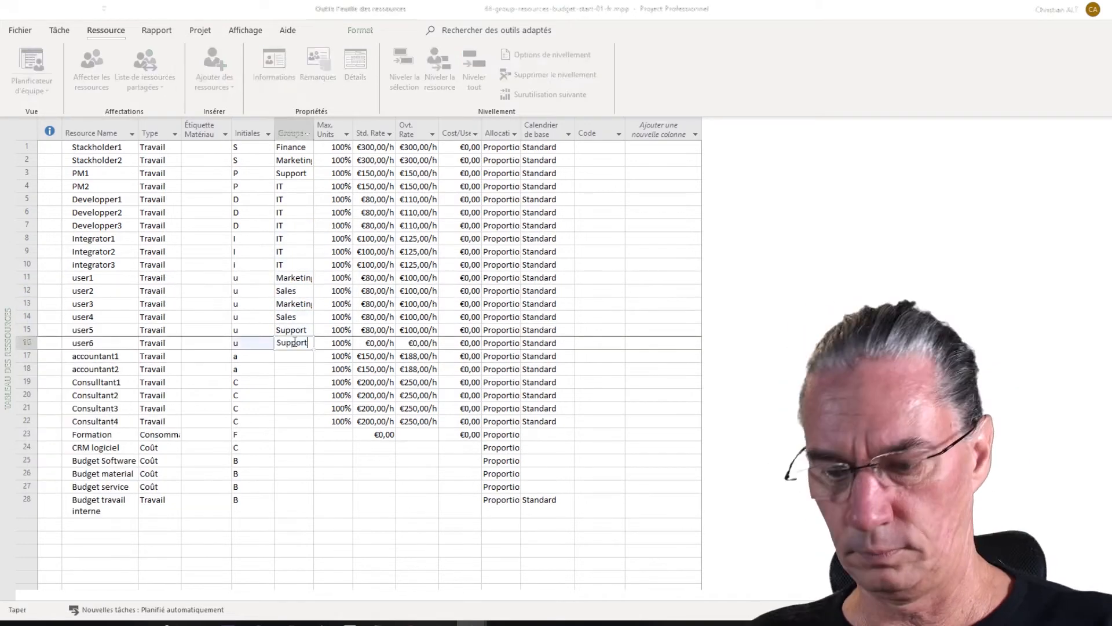
Set the Groupe of both accountants to Finance and of all four consultants to External
click(294, 357)
text(Finance)
click(294, 369)
text(Finance)
click(293, 383)
text(External)
drag(313, 388, 314, 423)
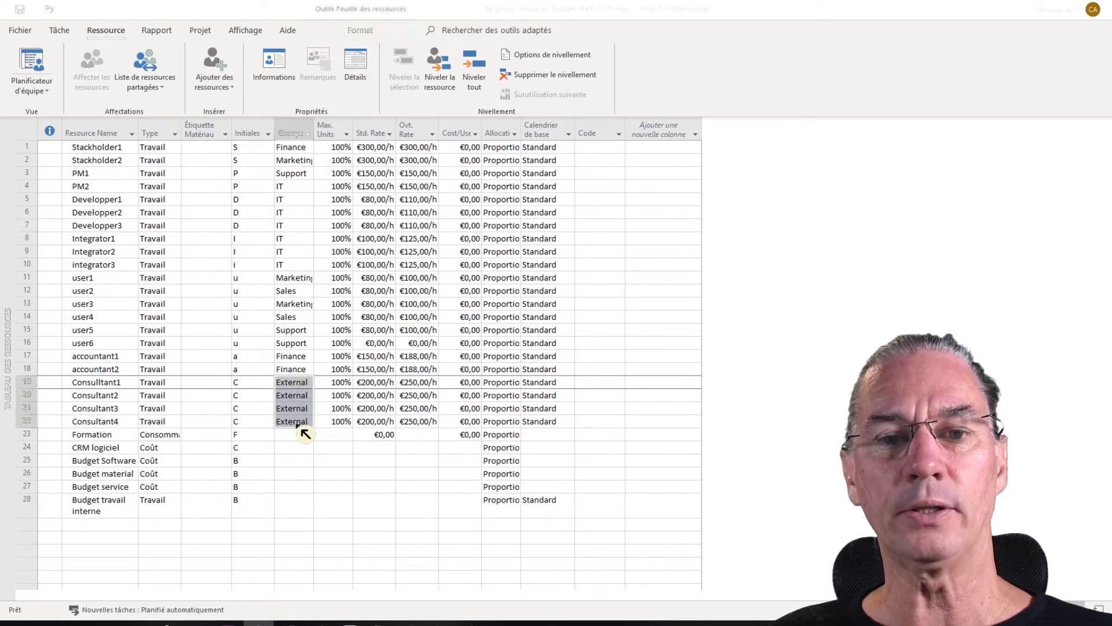
Display the Utilisation des ressources view and group it by Groupe de ressources
click(53, 95)
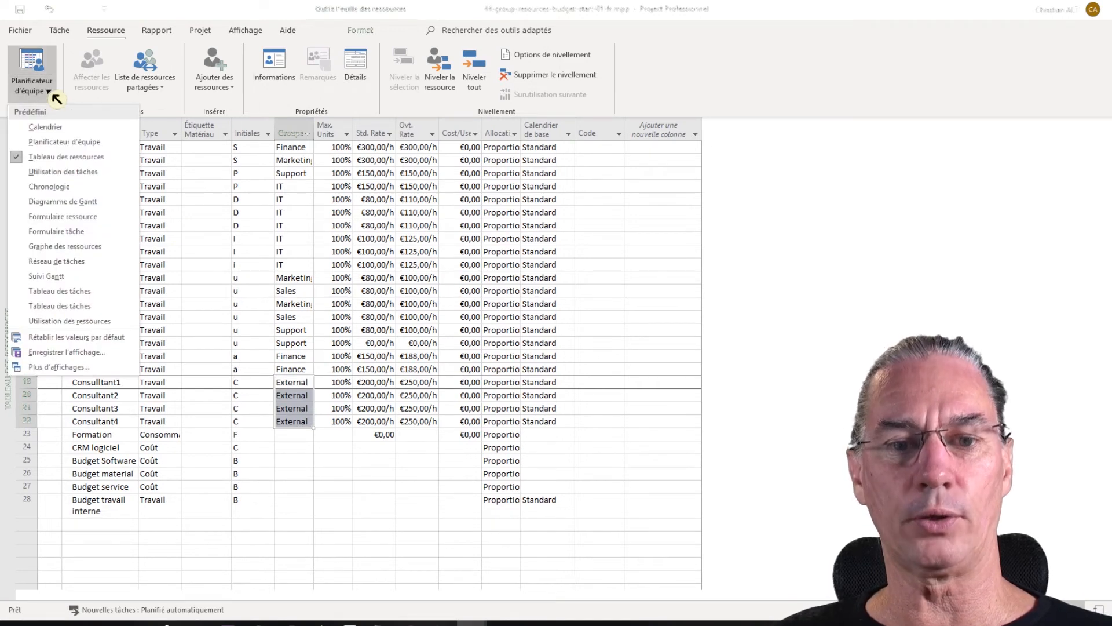
click(72, 320)
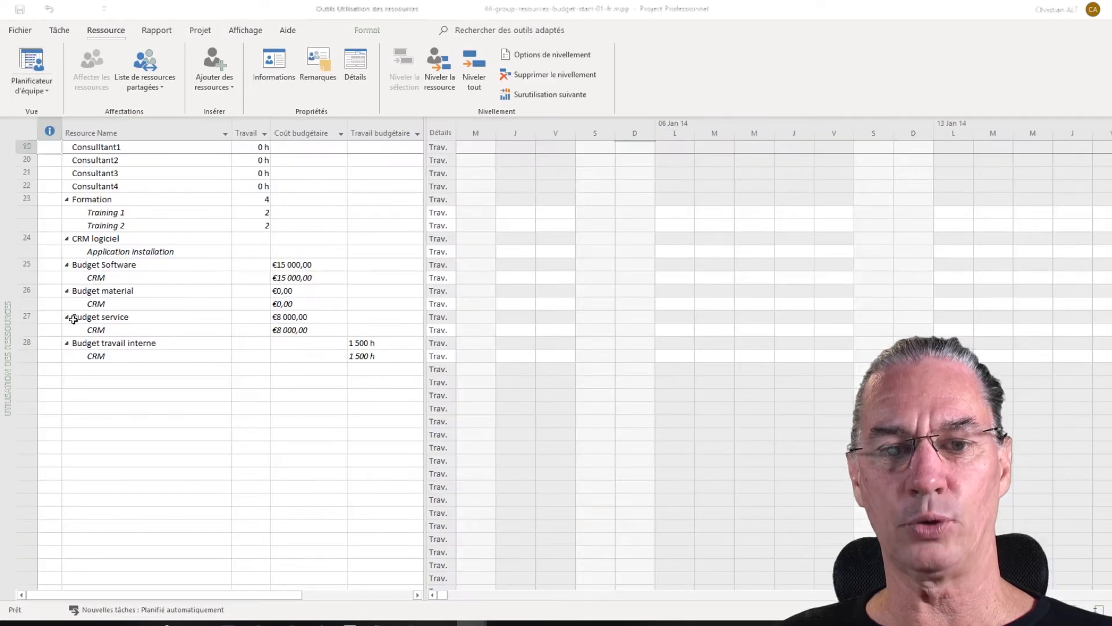
scroll(343, 447, up, 15)
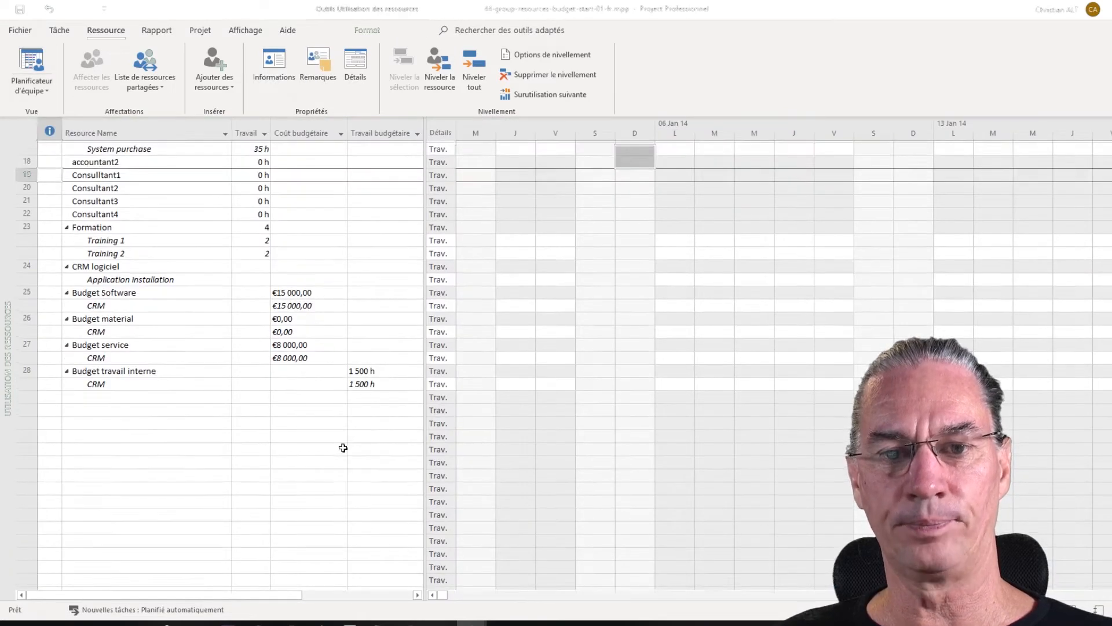
scroll(343, 448, up, 4)
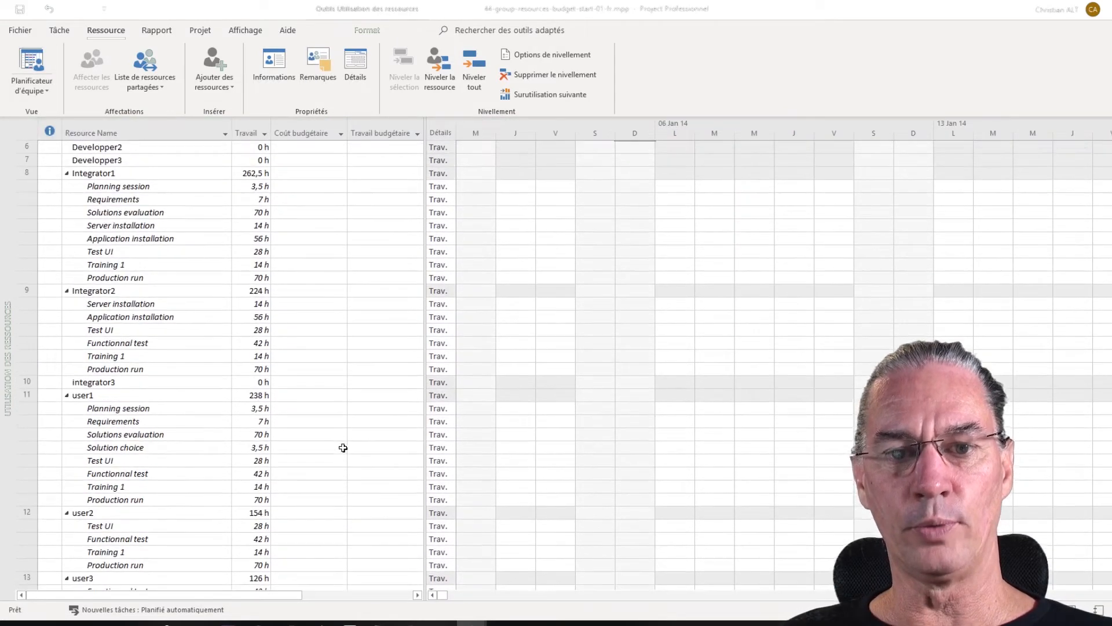
scroll(343, 448, up, 6)
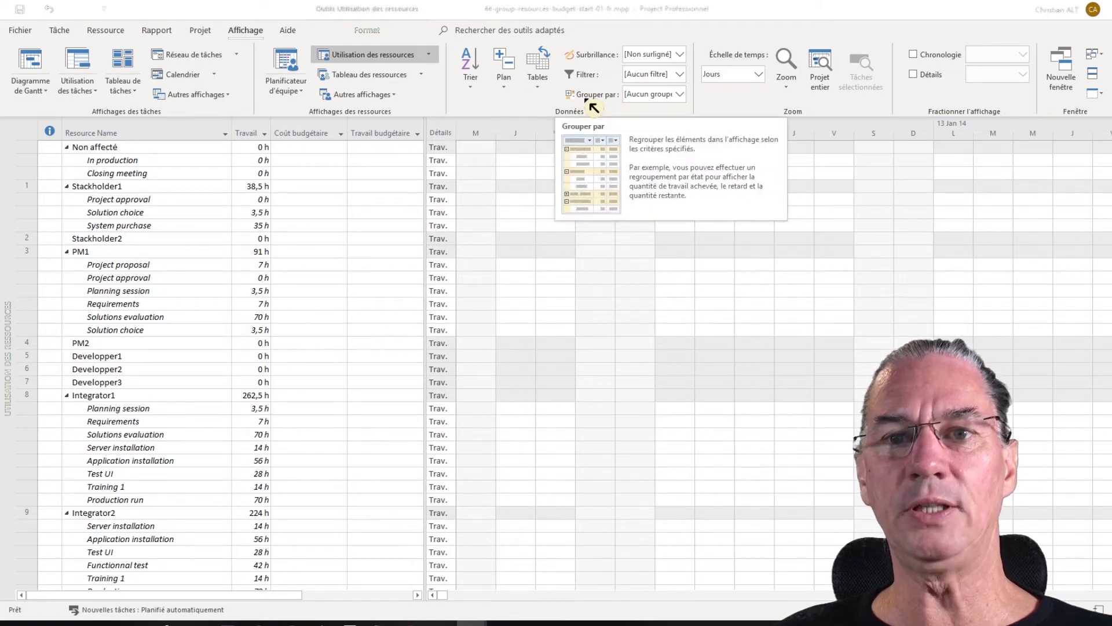
click(686, 100)
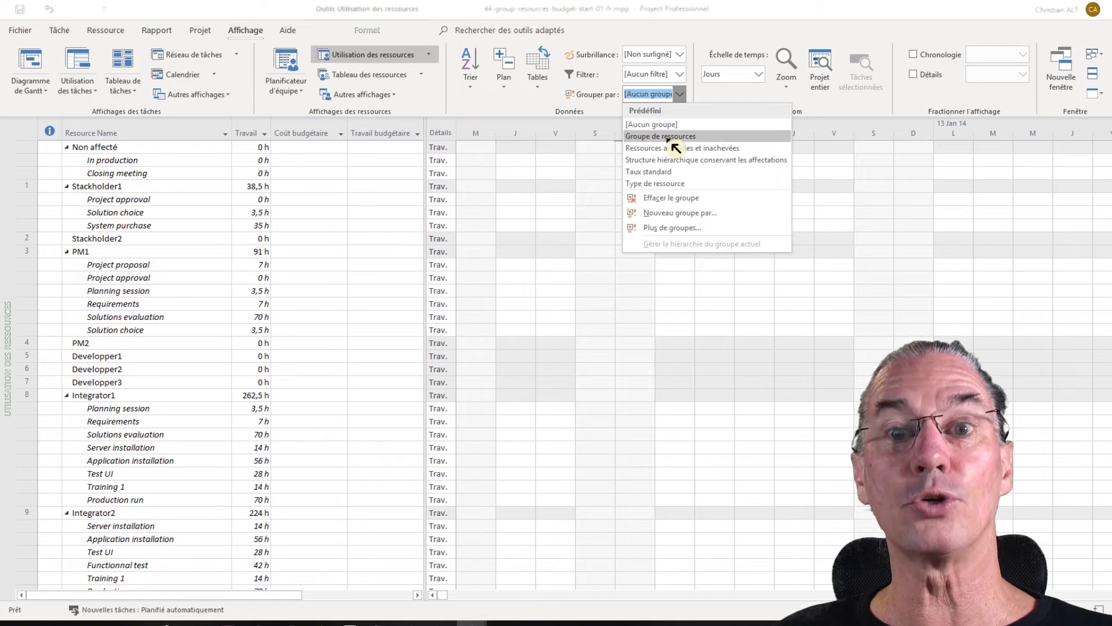
click(672, 138)
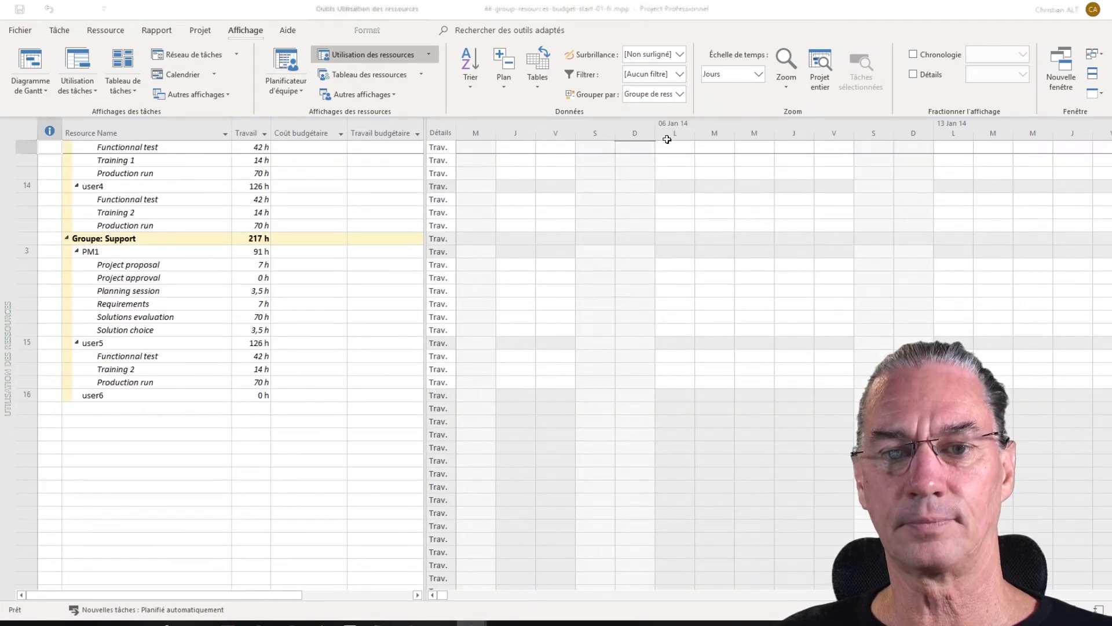
Look through the resource groups and compare their members, task assignments, total work, budget cost and budget work
scroll(383, 486, up, 1)
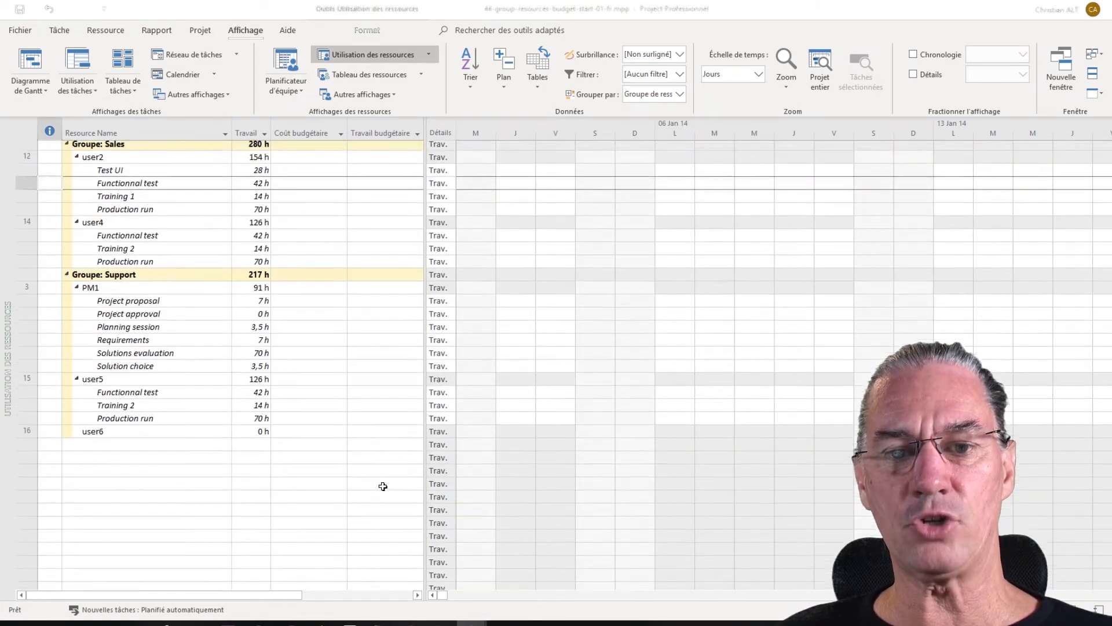
scroll(383, 486, up, 6)
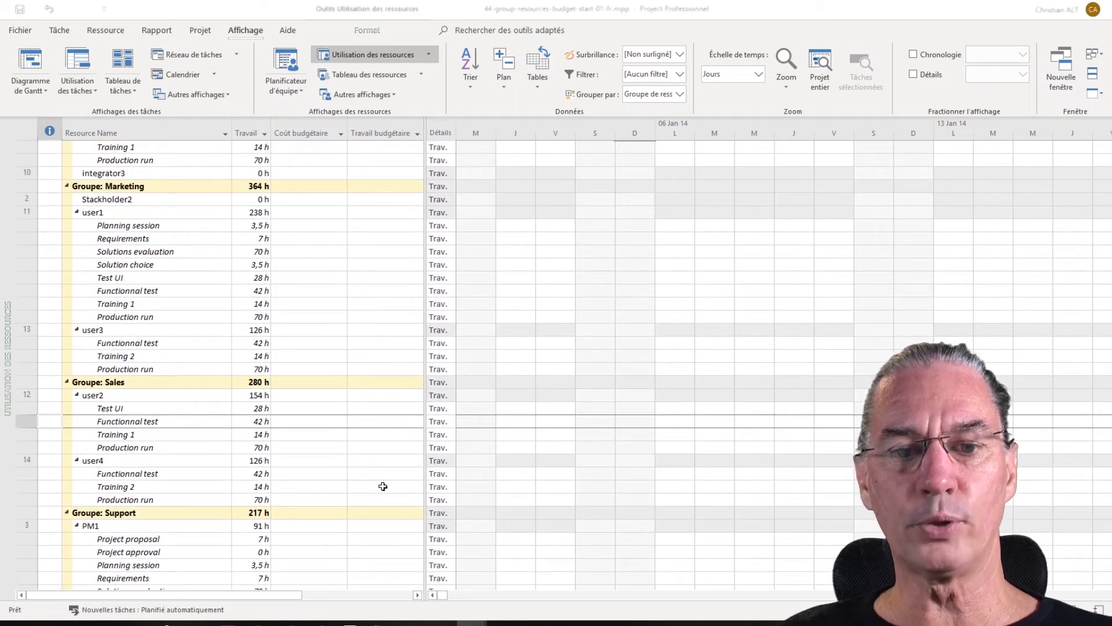
scroll(383, 486, up, 8)
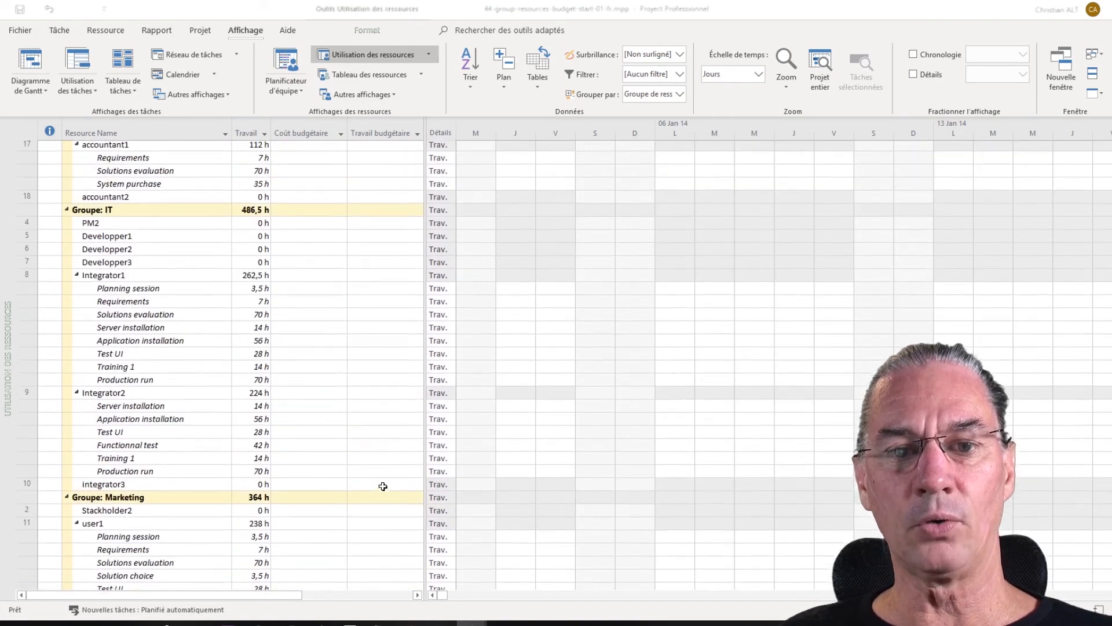
scroll(383, 486, up, 8)
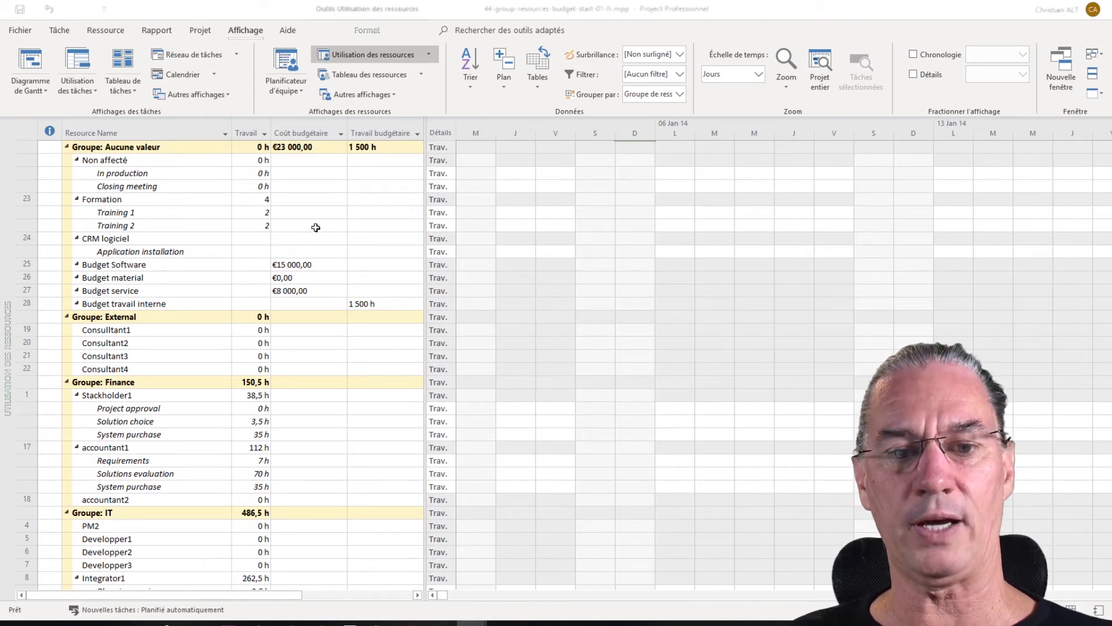
scroll(316, 227, down, 4)
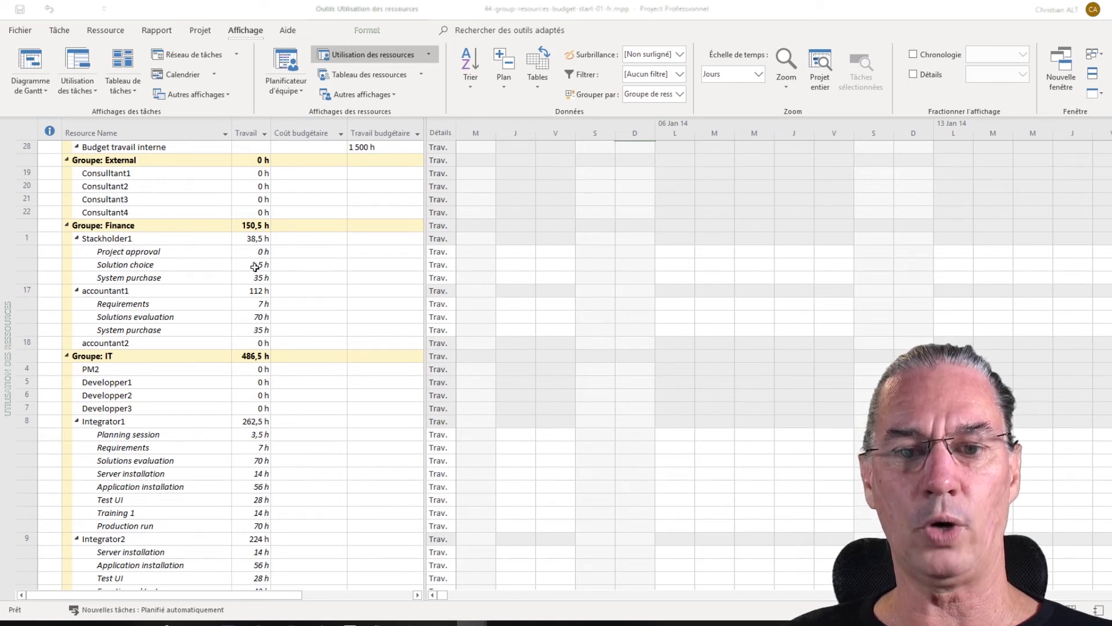
scroll(259, 304, down, 3)
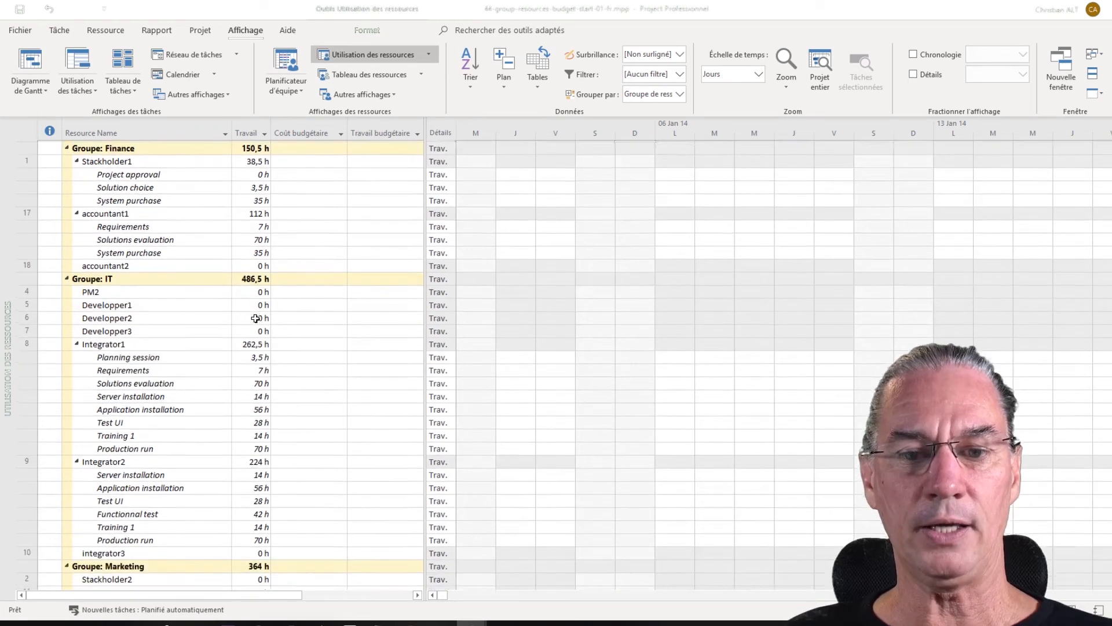
scroll(255, 318, down, 5)
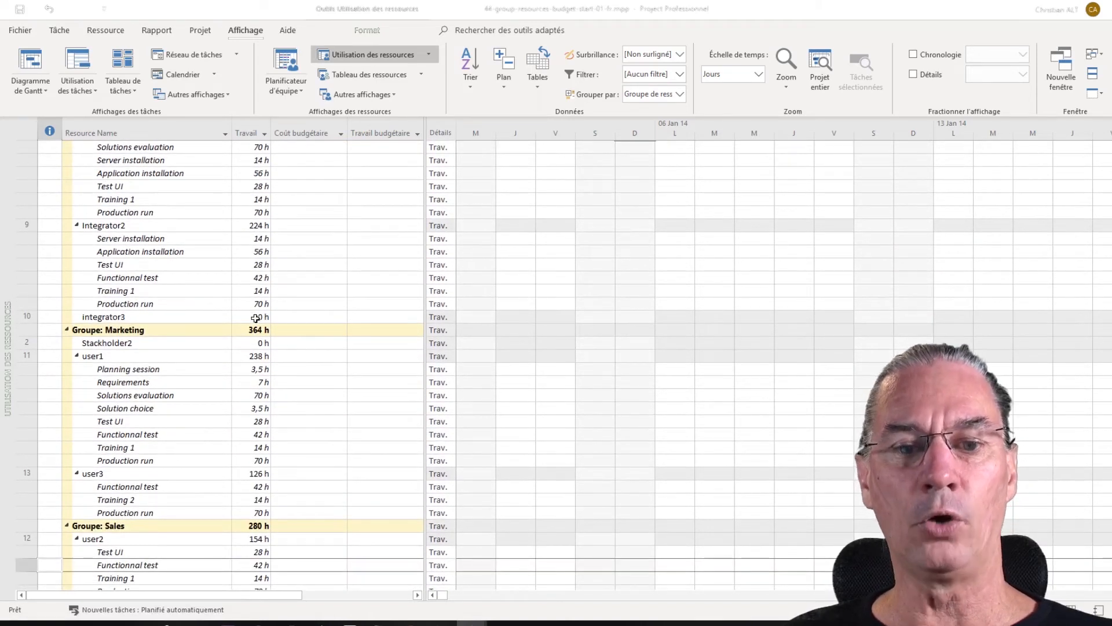
scroll(255, 318, up, 8)
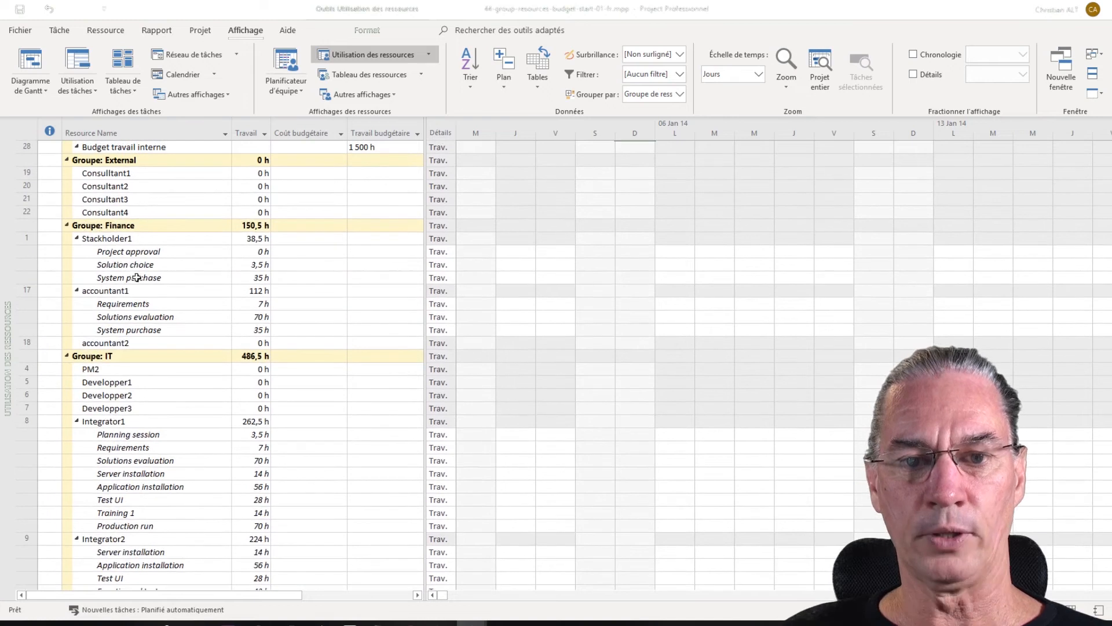
Collapse the Finance, IT, Marketing, Sales and Support groups to their summary rows
click(67, 225)
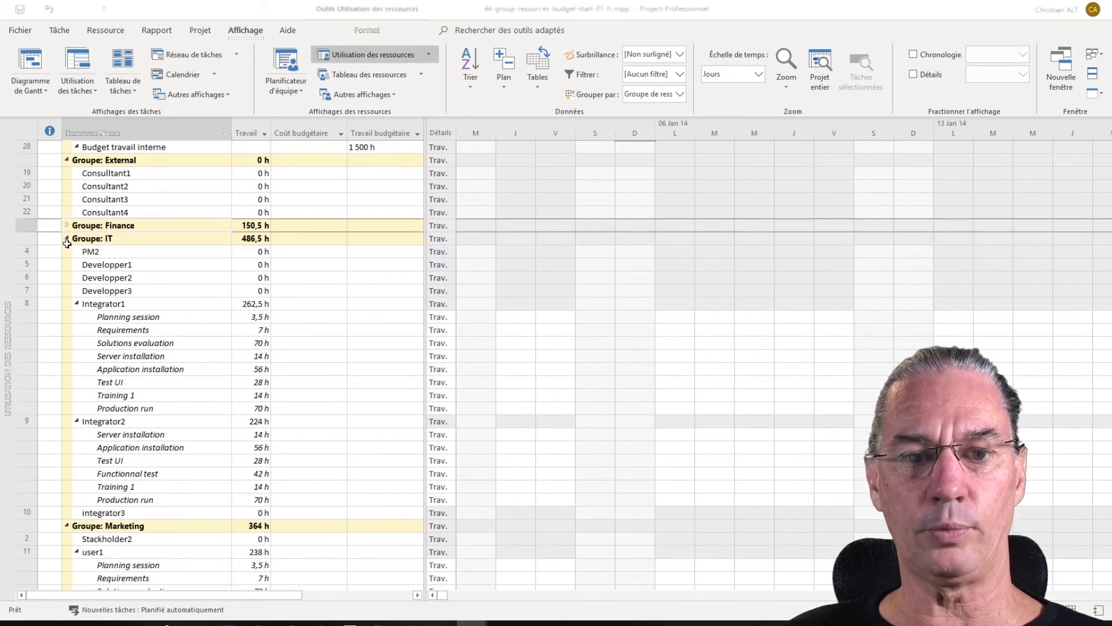
click(68, 238)
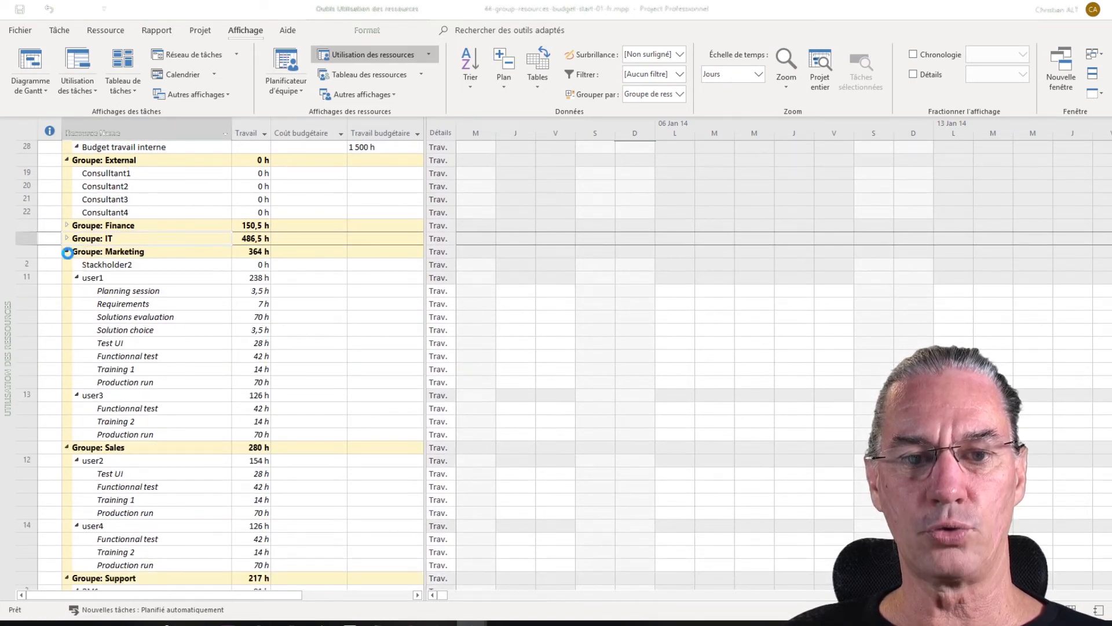
click(68, 251)
click(67, 264)
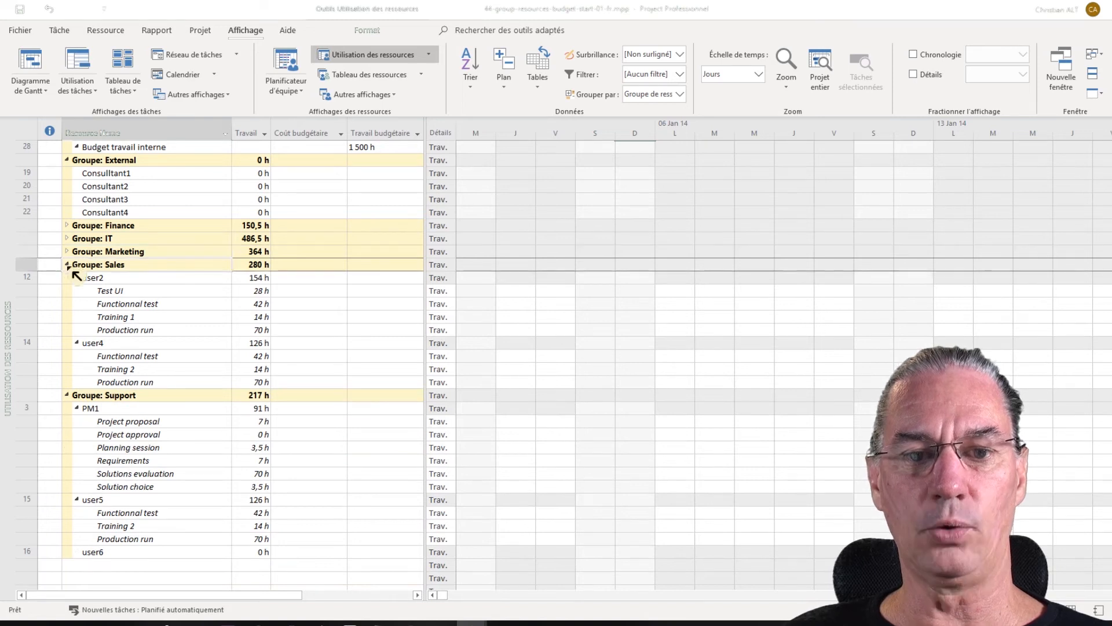
click(68, 278)
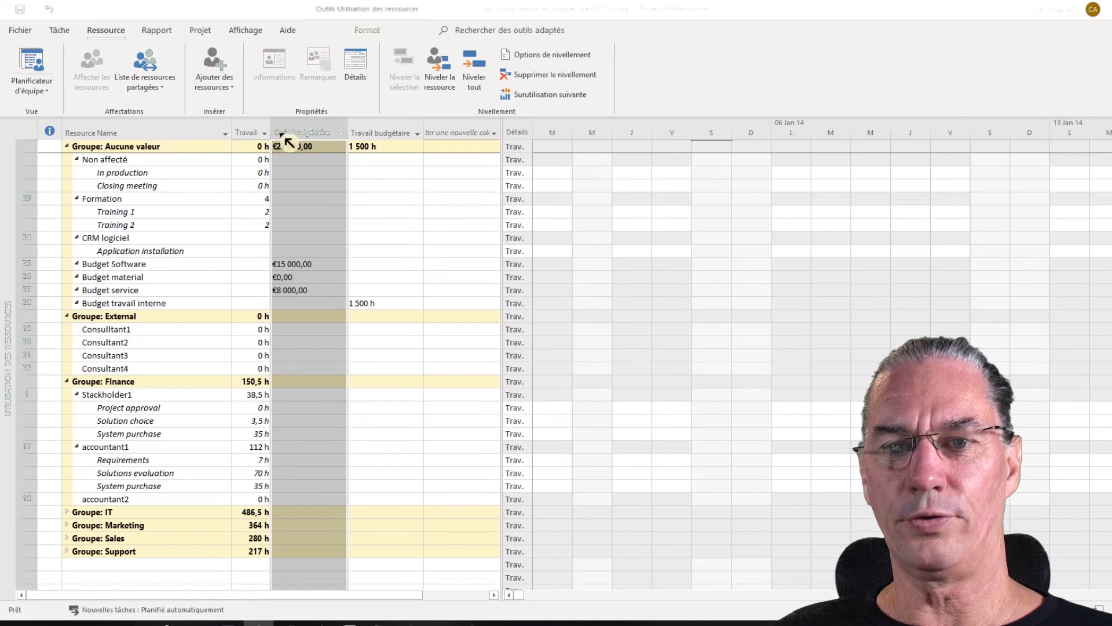
Insert a Coût column before the Coût budgétaire column of the resource usage table
right_click(286, 138)
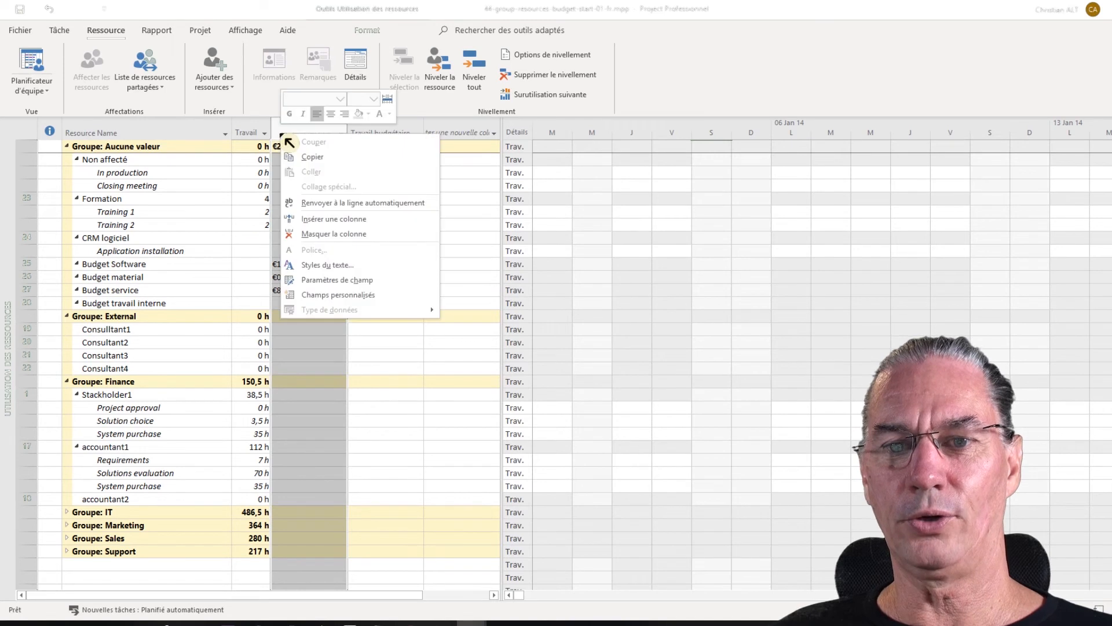
click(328, 219)
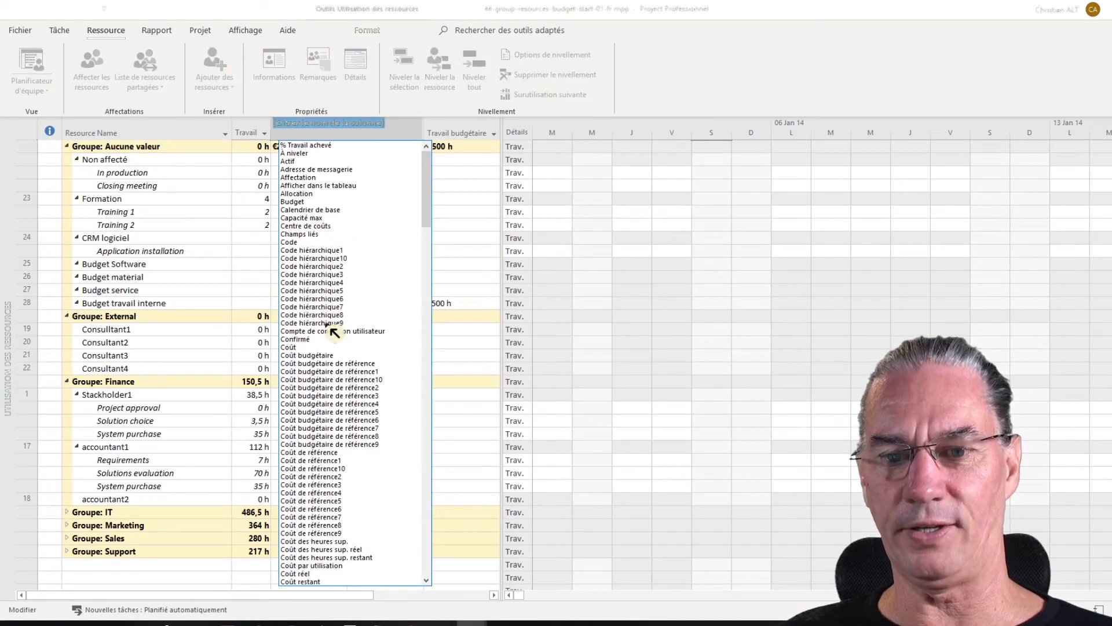
click(296, 347)
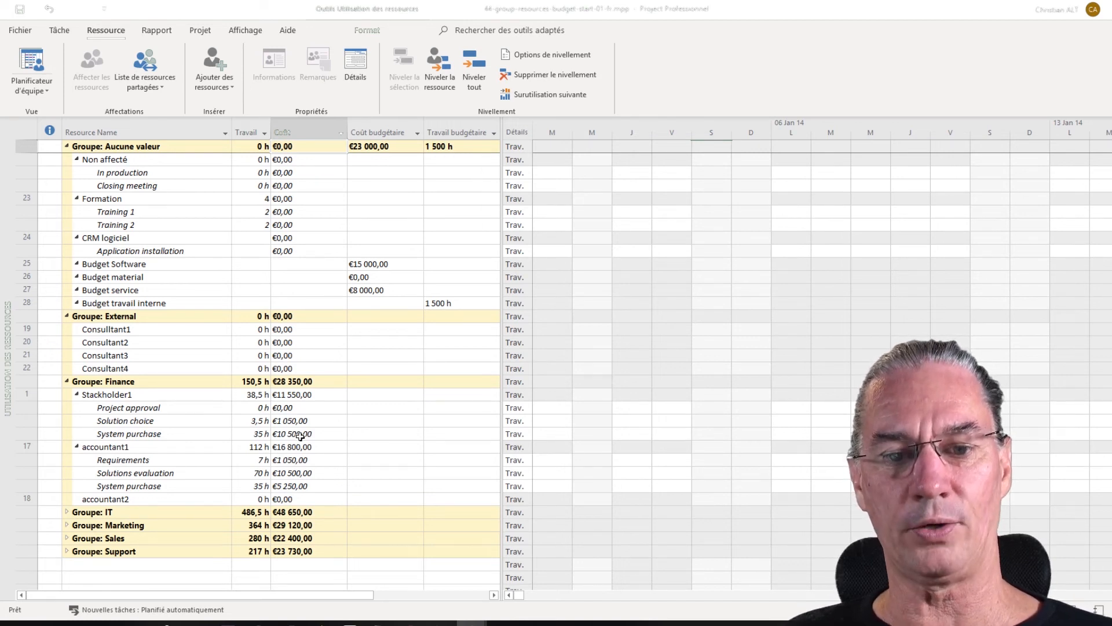
Collapse the Finance, External and Aucune valeur groups to their summary rows
click(66, 380)
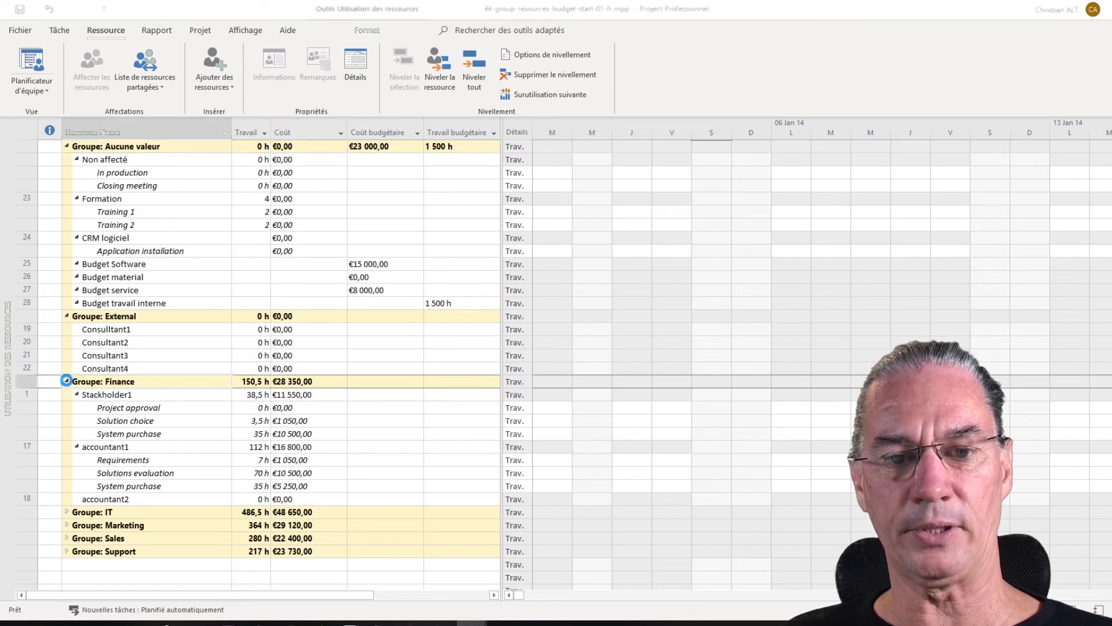
click(68, 316)
click(67, 147)
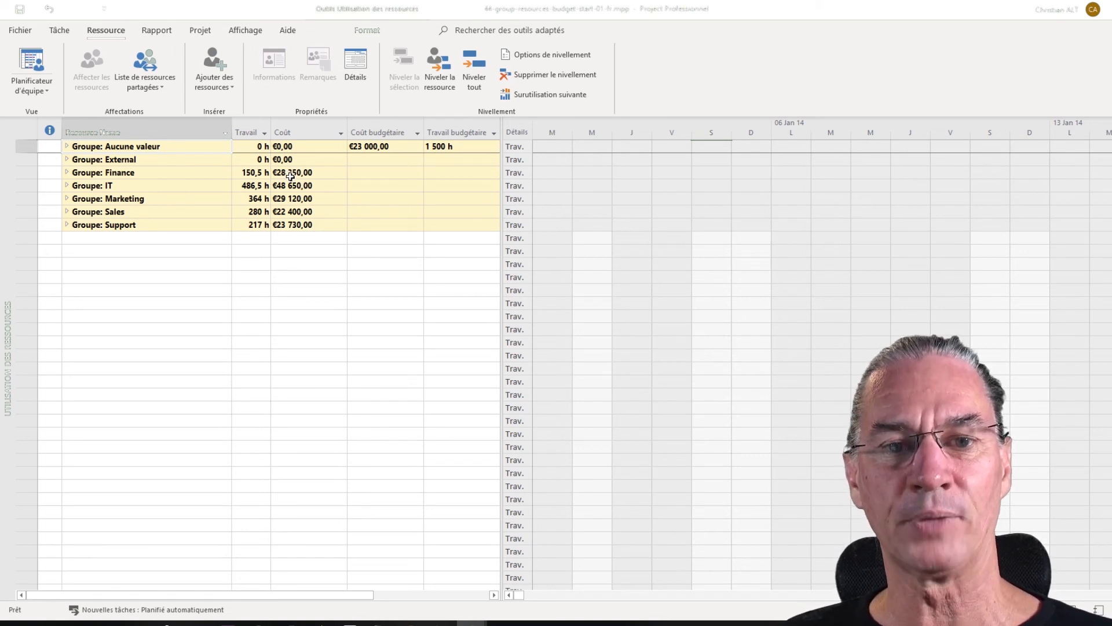
Display the Tableau des ressources view and select the Std. Rate column to review the resources' hourly rates
click(60, 96)
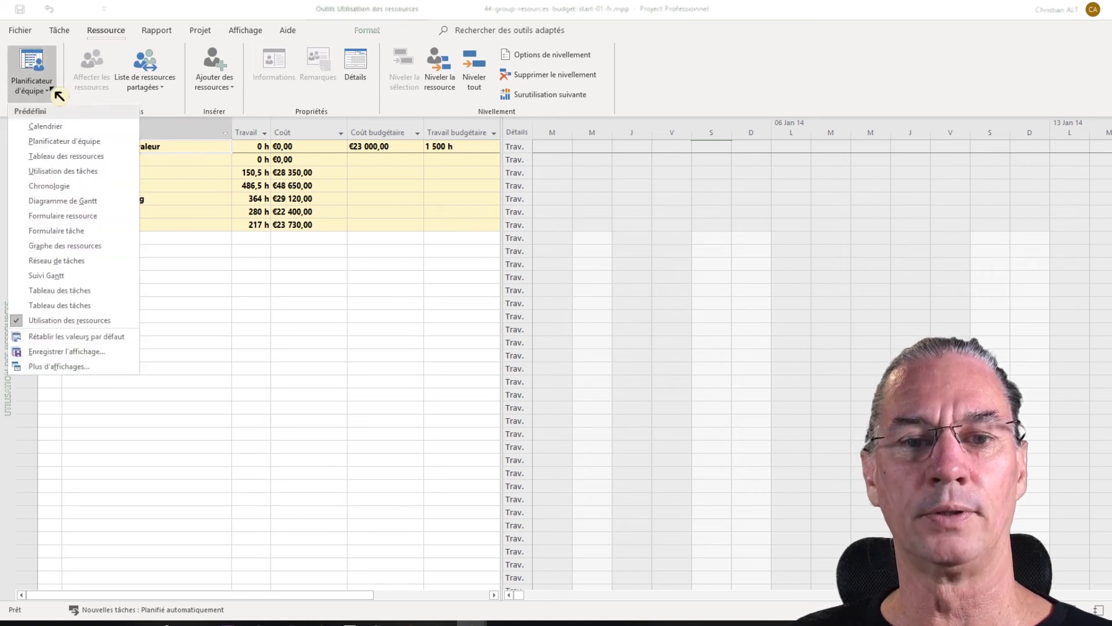
click(80, 164)
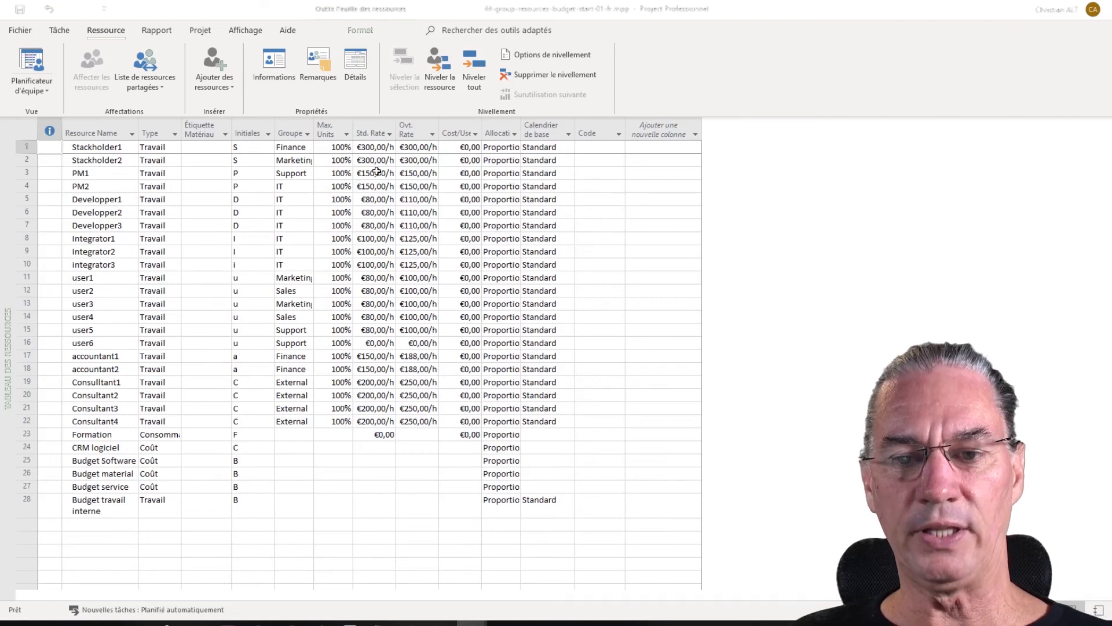
click(371, 124)
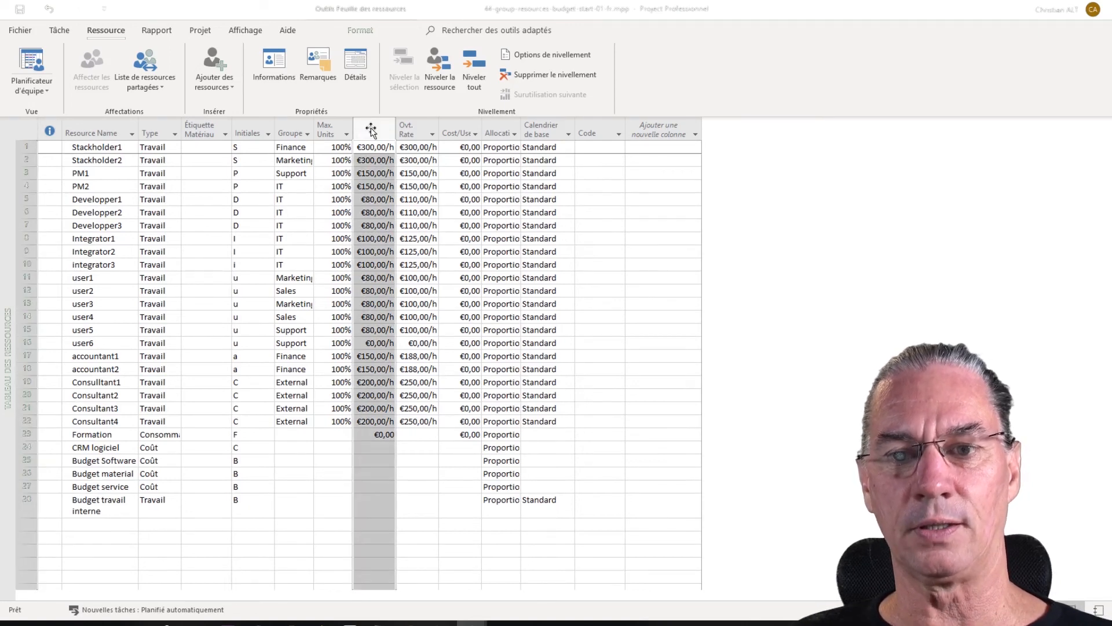